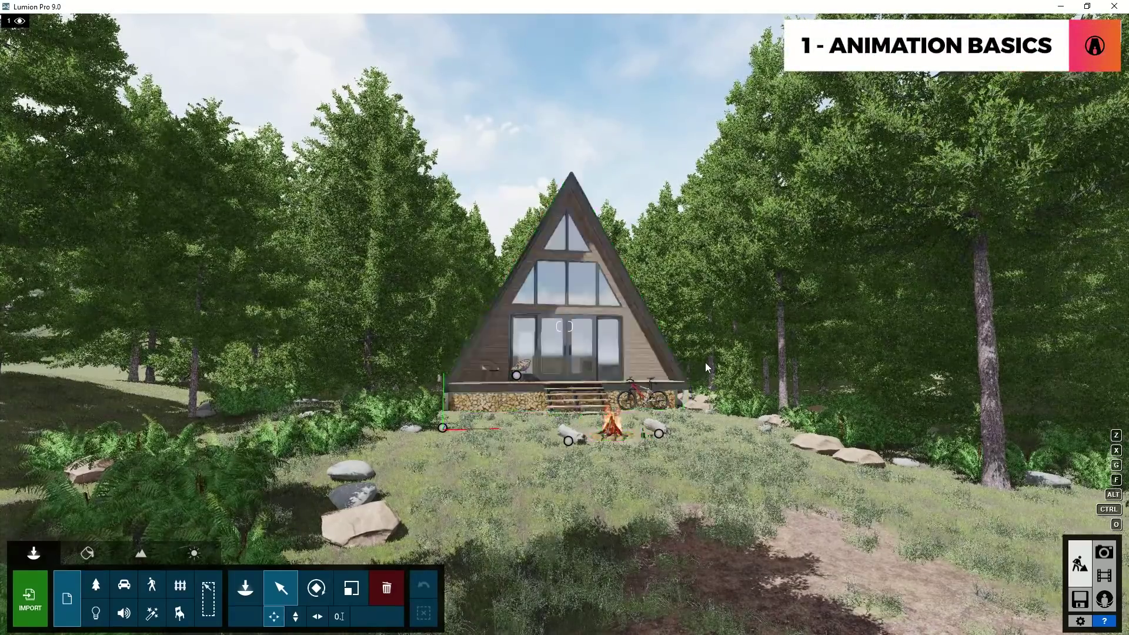
- Start recording a camera path in clip slot 1 and lengthen the focal length to frame the cabin closer
{"action": "left_click", "coordinate": [1109, 578]}
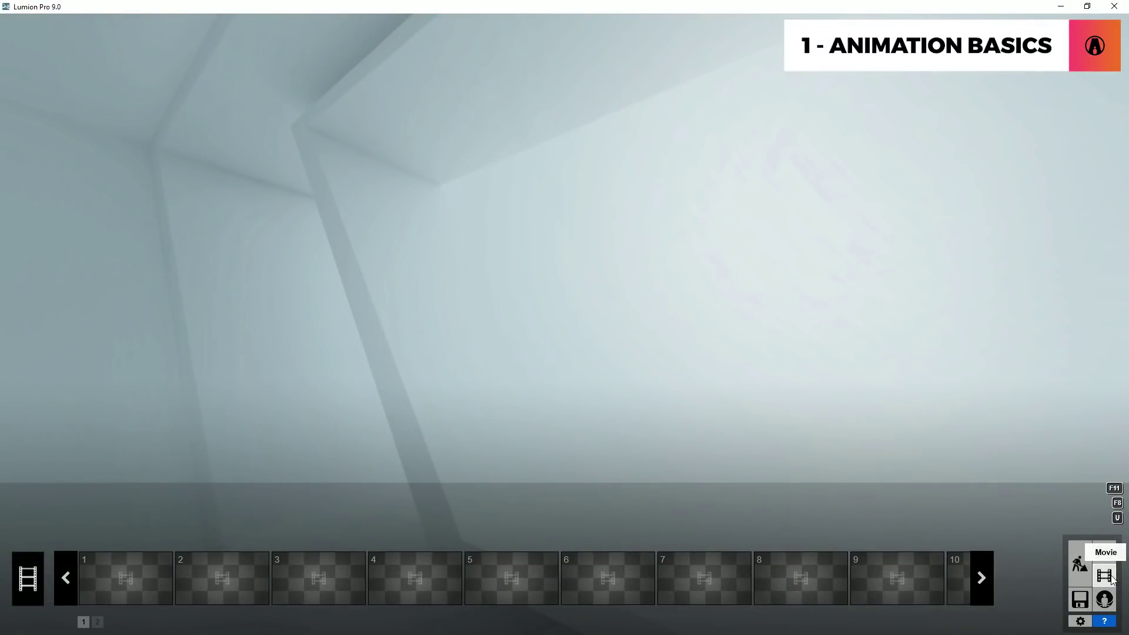
{"action": "left_click", "coordinate": [134, 569]}
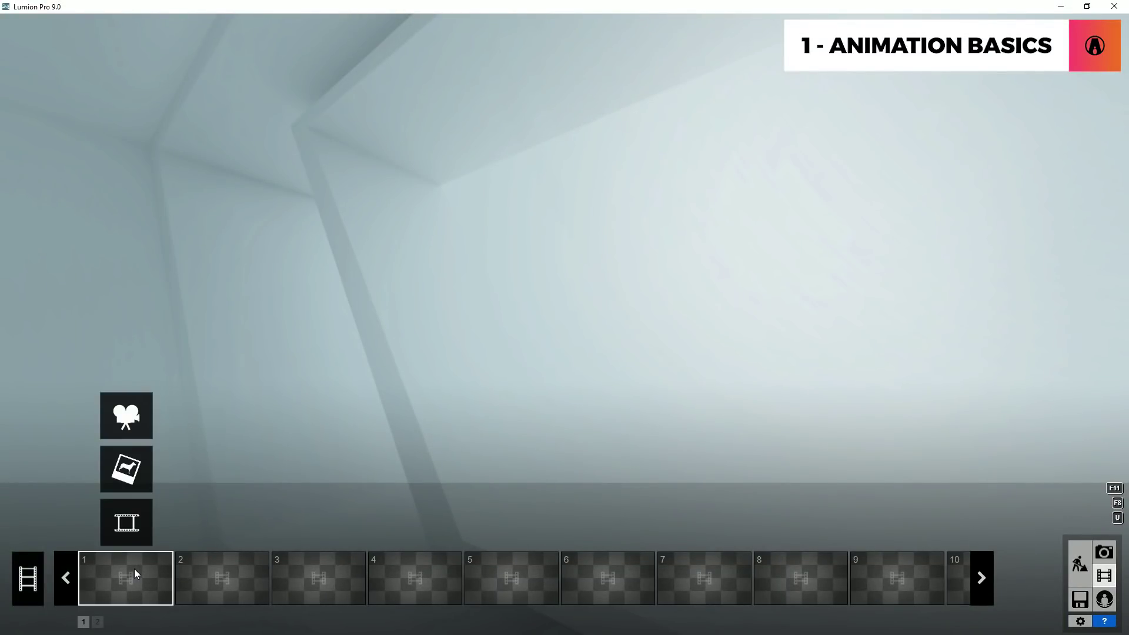
{"action": "left_click", "coordinate": [144, 424]}
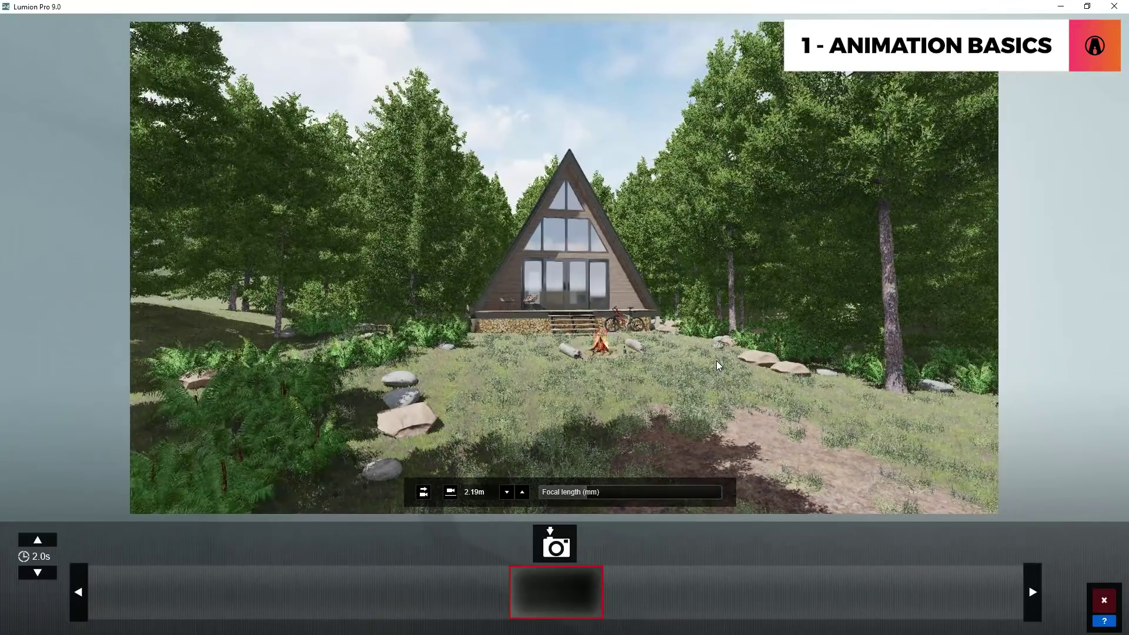
{"action": "left_click_drag", "start_coordinate": [606, 493], "coordinate": [613, 496]}
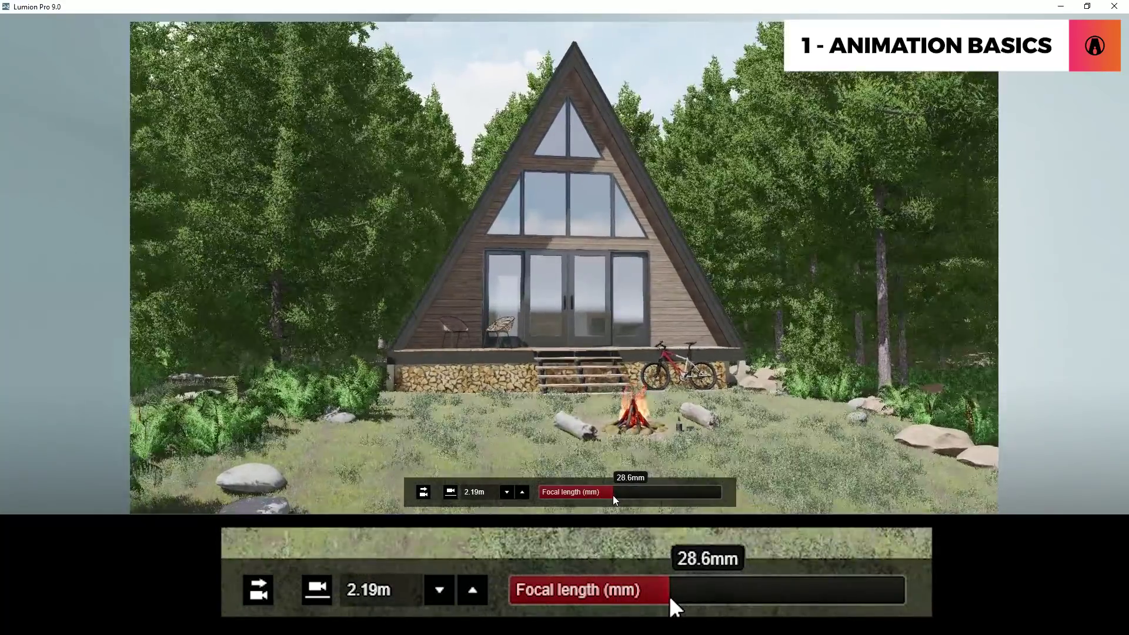
{"action": "left_click", "coordinate": [613, 495]}
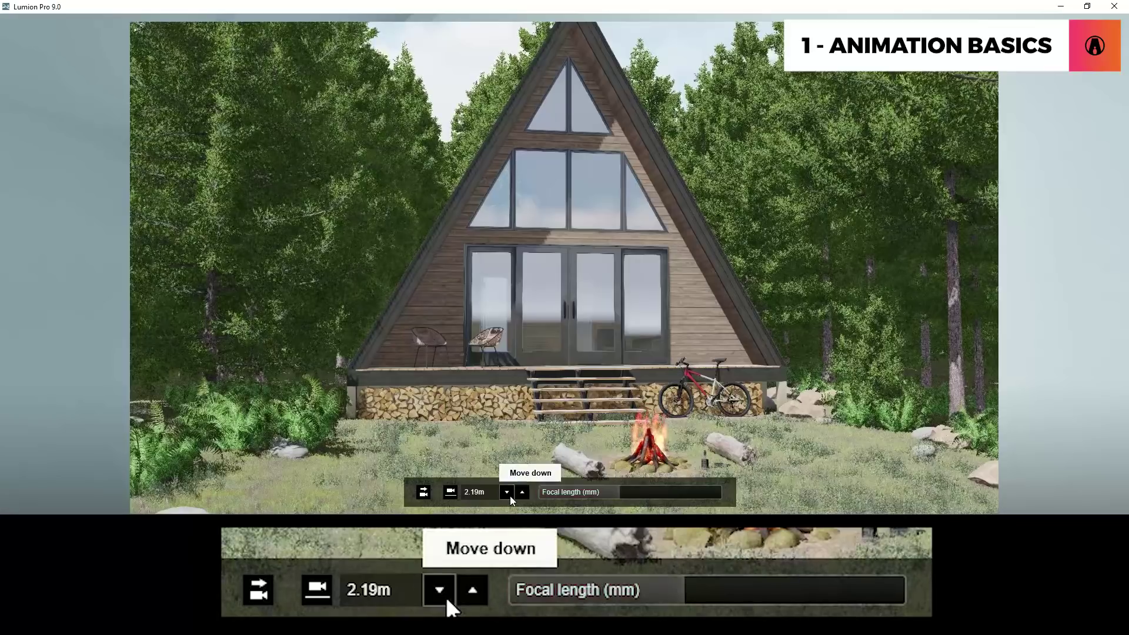
- Try a 3 m camera height, then reset to 1.60 m eye level and level the view horizontally
{"action": "left_click", "coordinate": [511, 498]}
{"action": "left_click", "coordinate": [522, 493]}
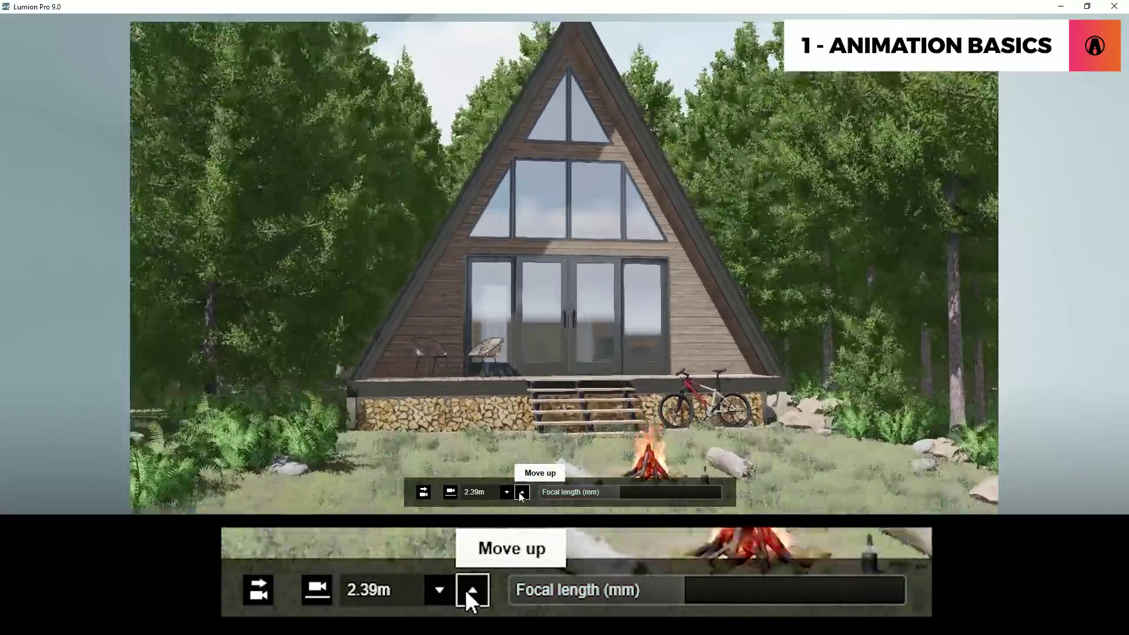
{"action": "left_click", "coordinate": [468, 493]}
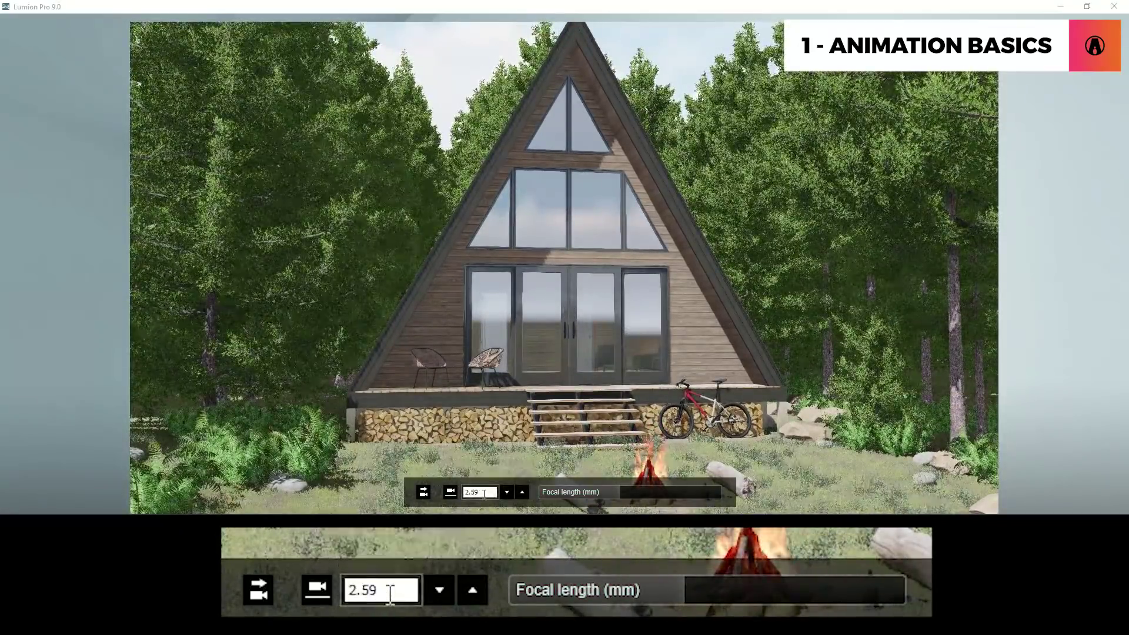
{"action": "key", "text": "Return"}
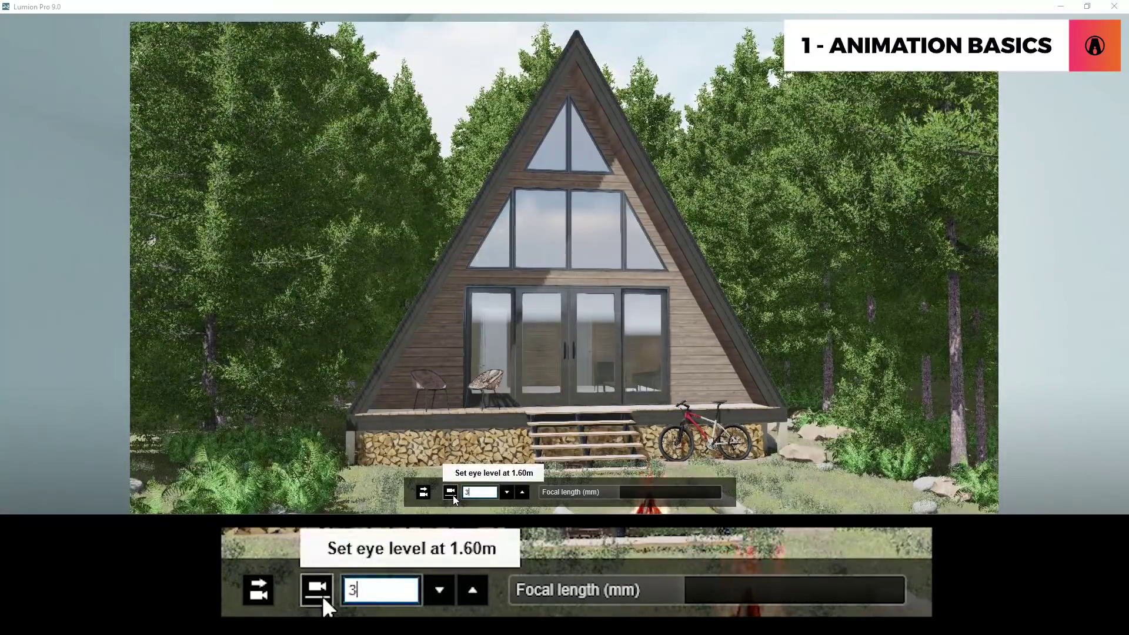
{"action": "left_click", "coordinate": [450, 492]}
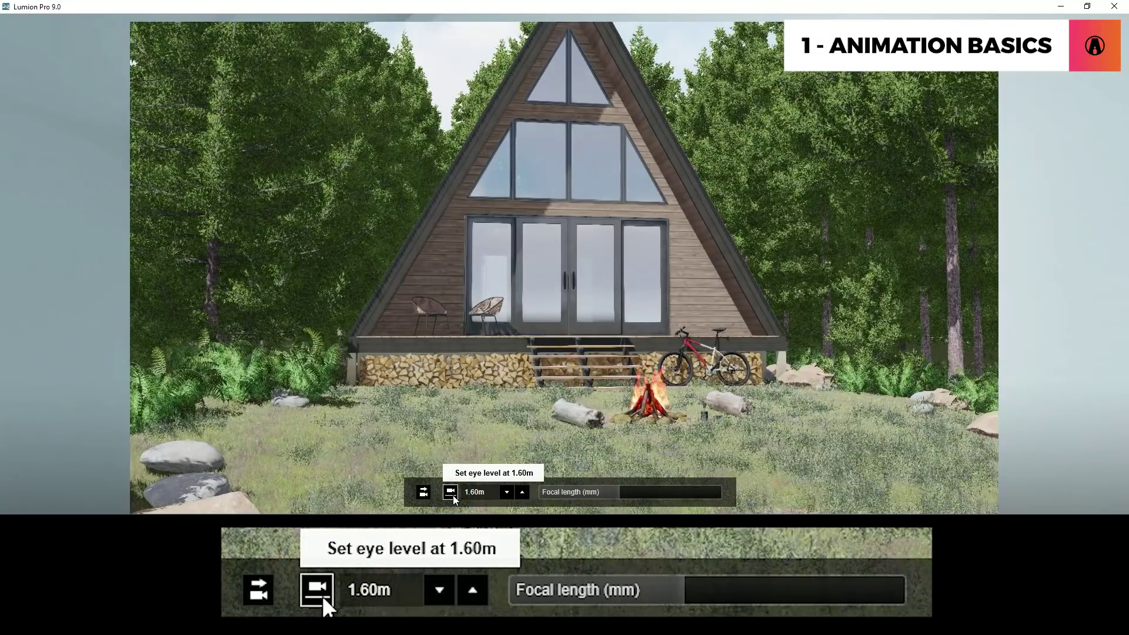
{"action": "left_click", "coordinate": [424, 494]}
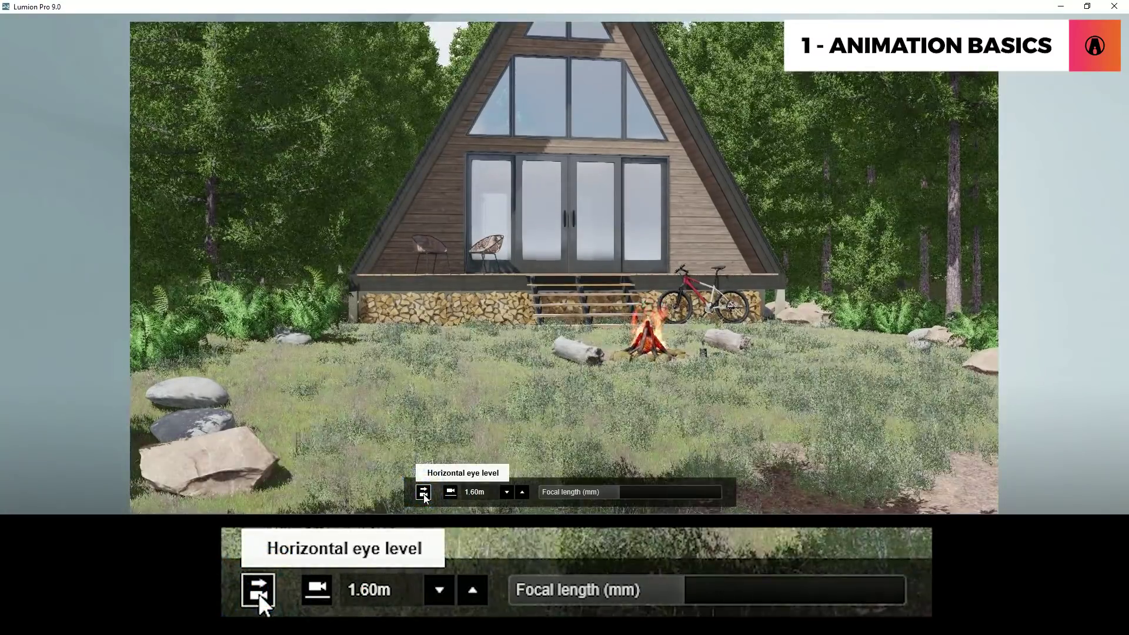
- Fly the camera forward toward the cabin and level it horizontally again
{"action": "key", "text": "w"}
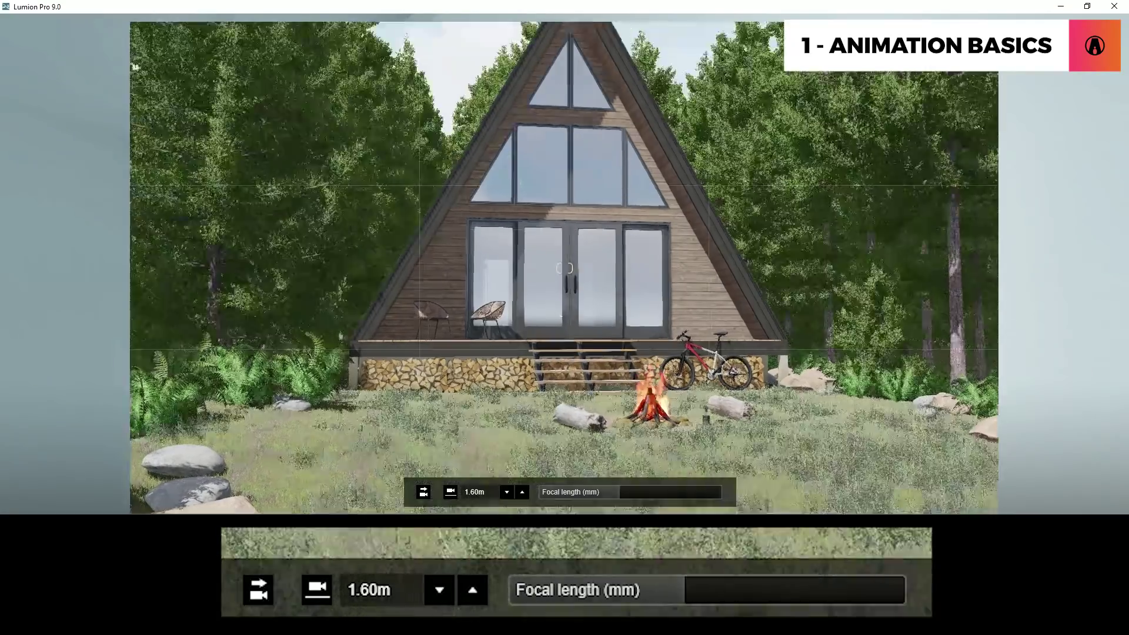
{"action": "key", "text": "e"}
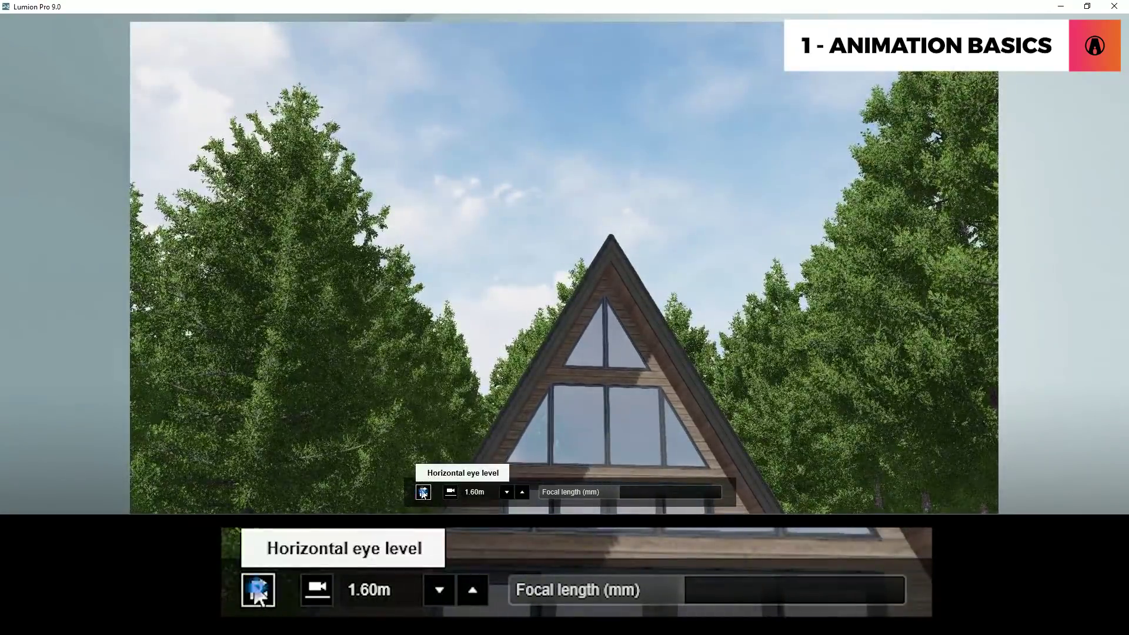
{"action": "left_click", "coordinate": [423, 493]}
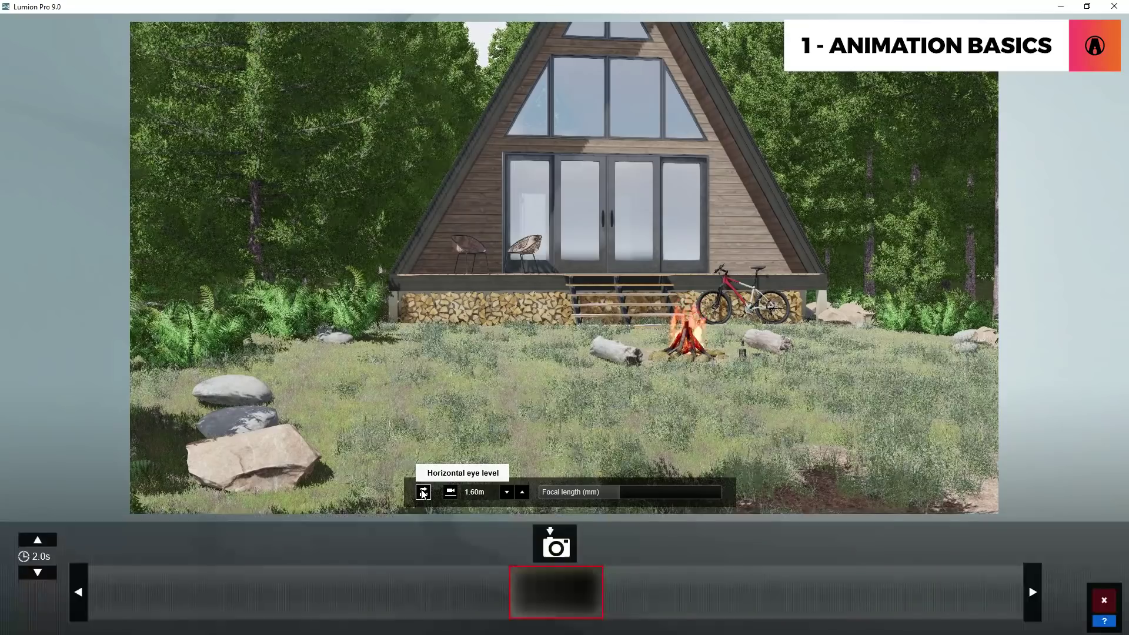
- Capture two camera keyframes: a levelled view toward the cabin, then a head-on cabin view
{"action": "key", "text": "w"}
{"action": "key", "text": "a"}
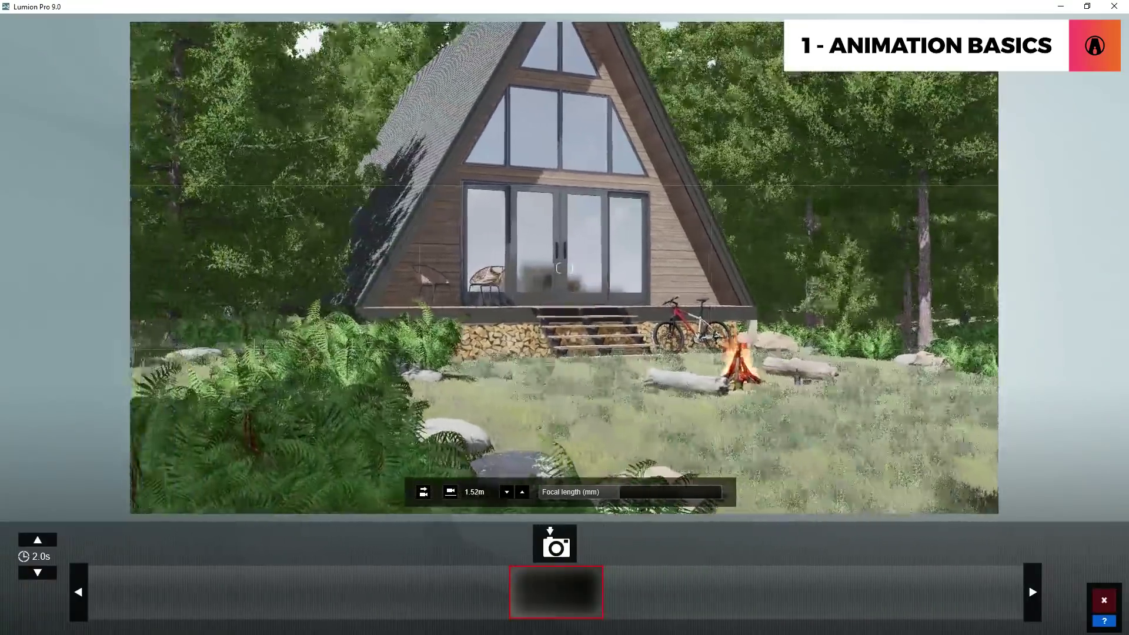
{"action": "left_click", "coordinate": [424, 493]}
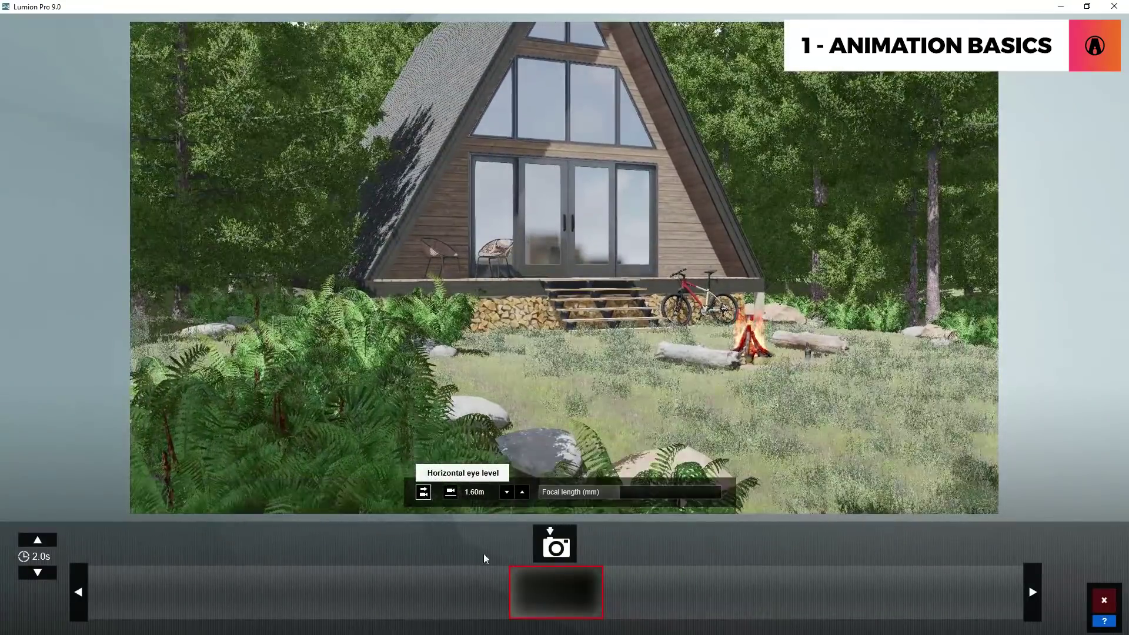
{"action": "left_click", "coordinate": [562, 556]}
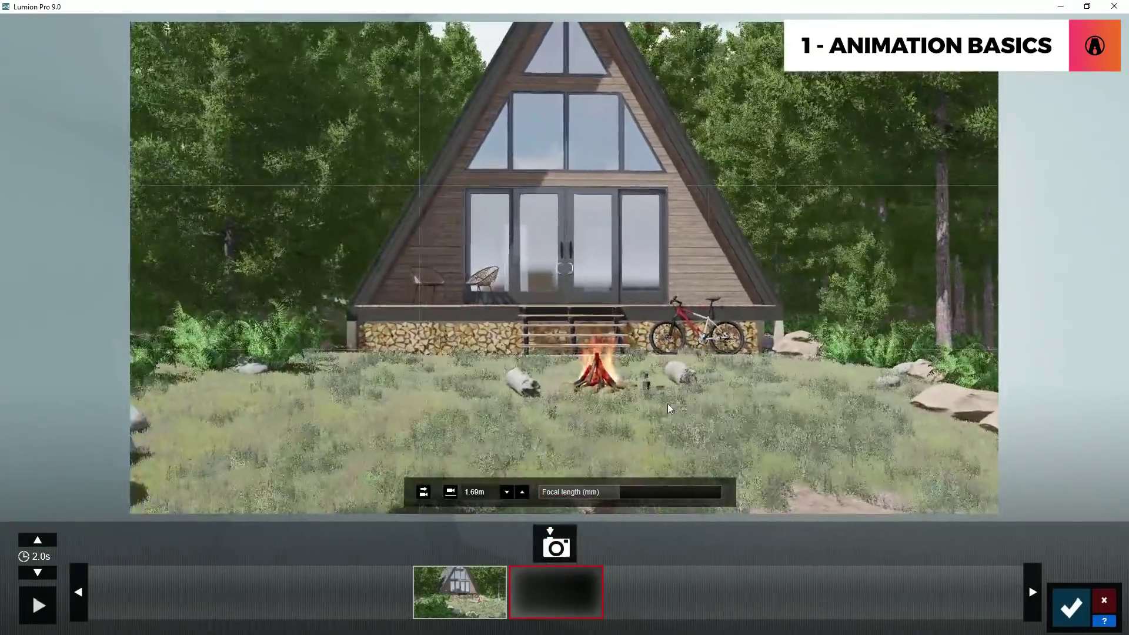
{"action": "key", "text": "w"}
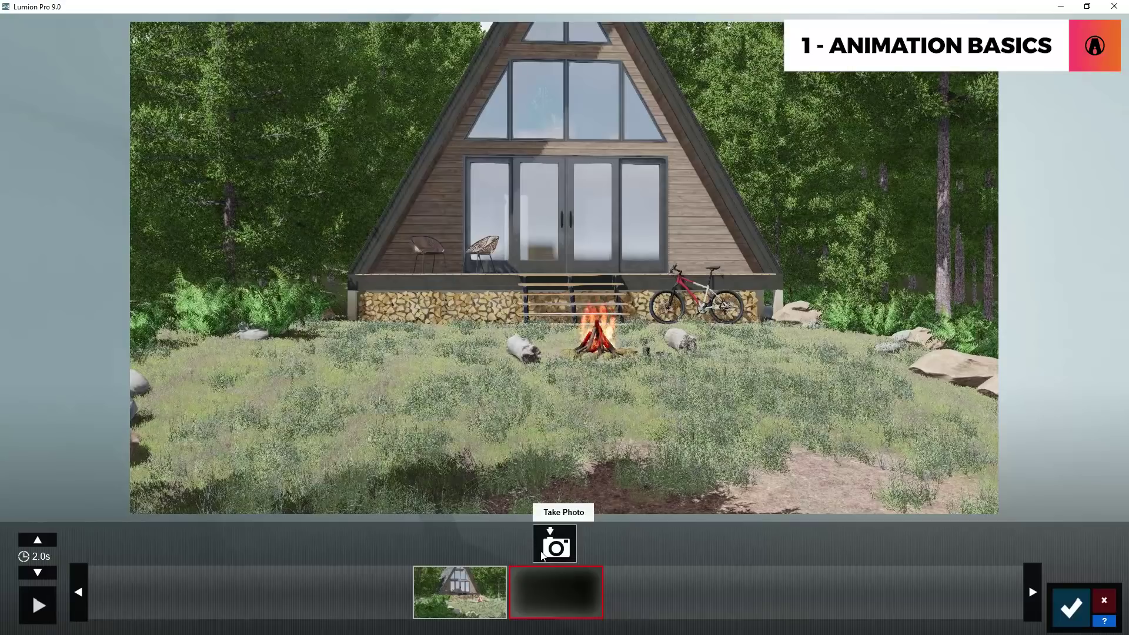
{"action": "left_click", "coordinate": [541, 556]}
- Move closer to the campfire and capture it as the third keyframe
{"action": "key", "text": "w"}
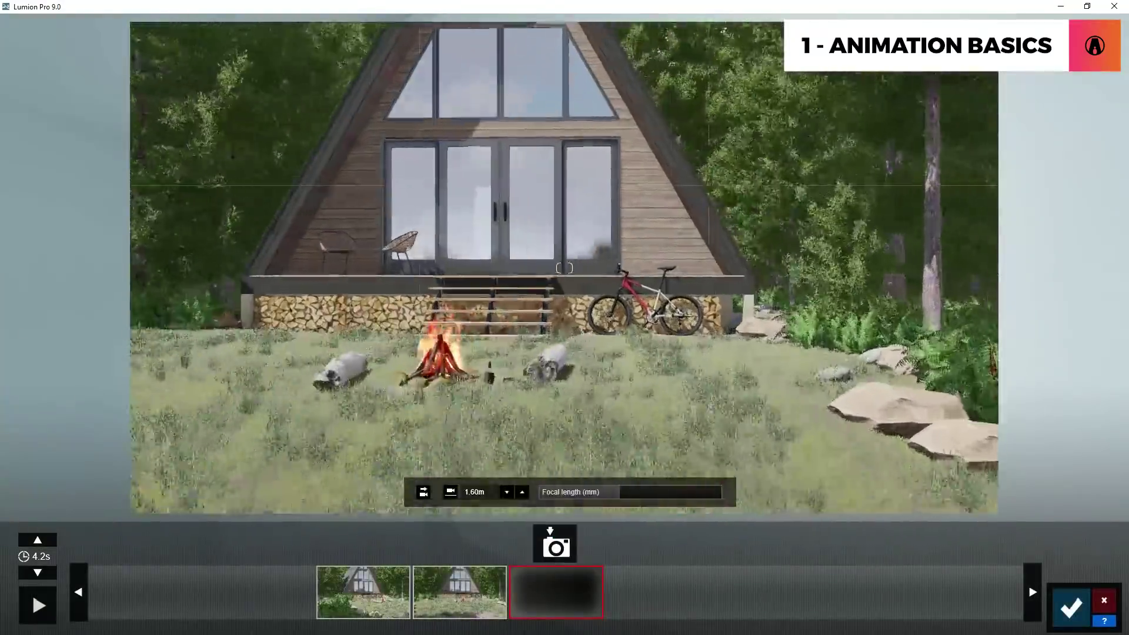
{"action": "key", "text": "w"}
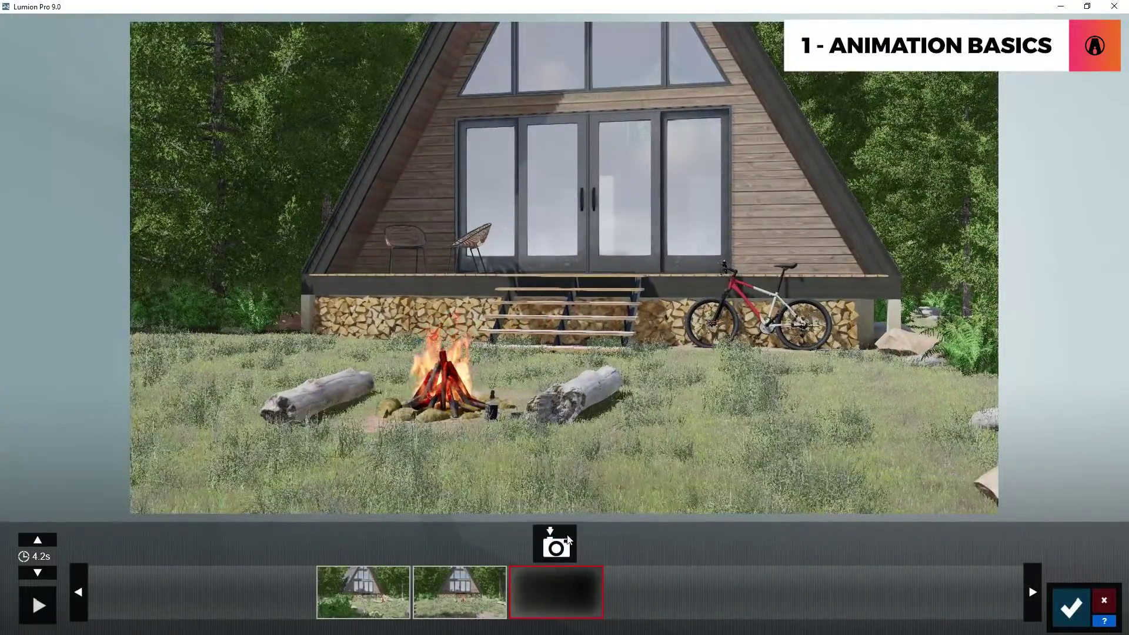
{"action": "left_click", "coordinate": [567, 536]}
- Retake the second keyframe, pulled back to show the whole cabin
{"action": "left_click", "coordinate": [383, 599]}
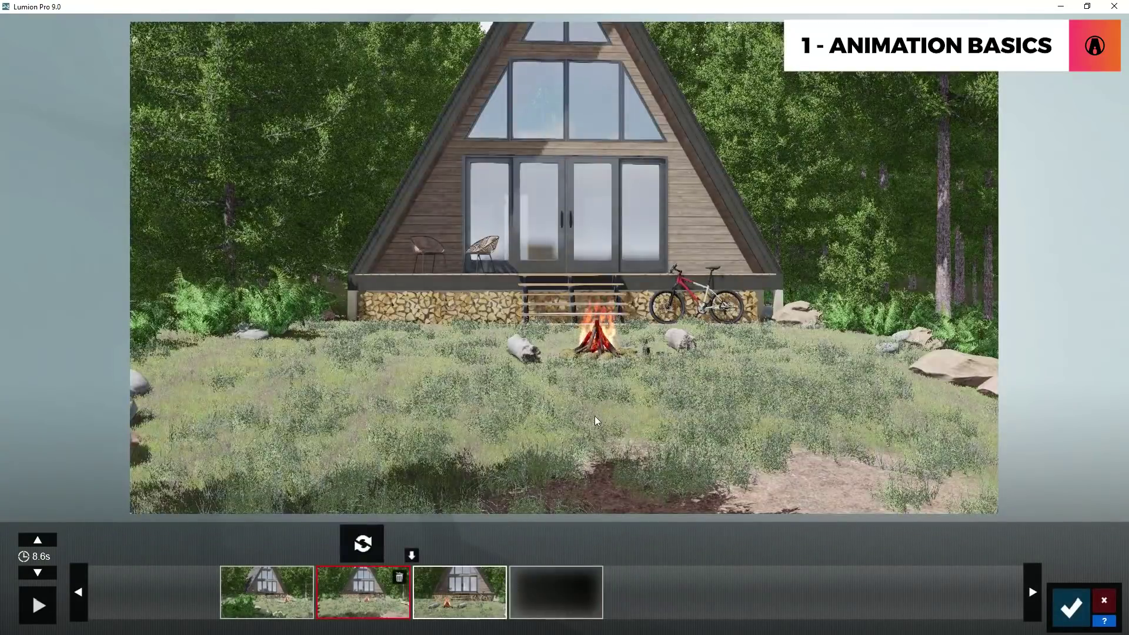
{"action": "key", "text": "s"}
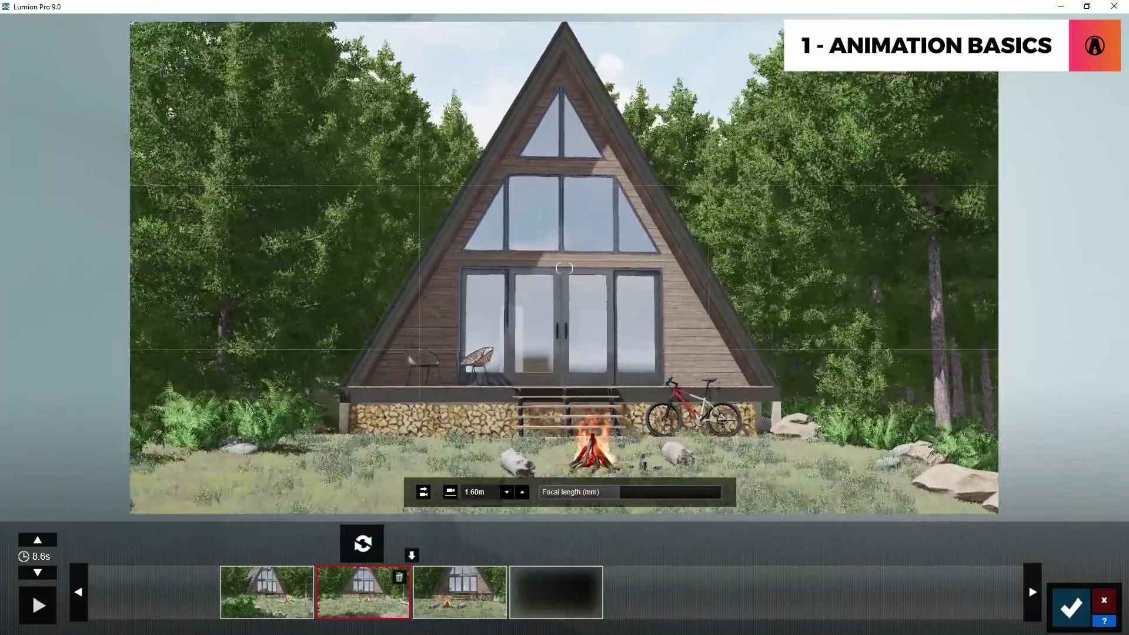
{"action": "right_click_drag", "start_coordinate": [550, 464], "coordinate": [550, 465]}
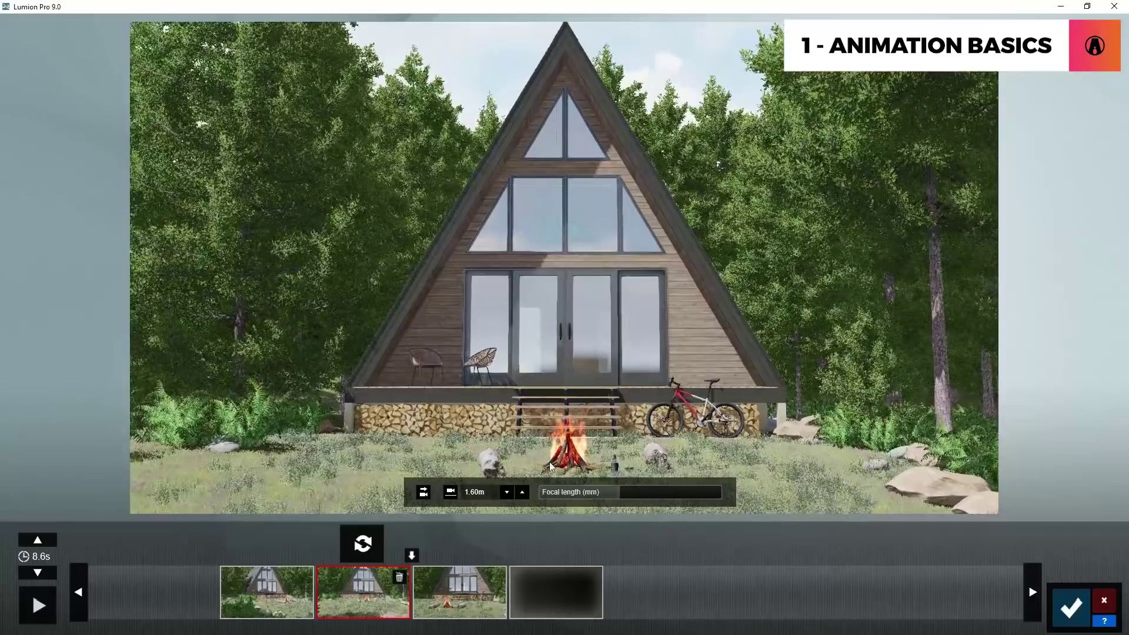
{"action": "left_click", "coordinate": [375, 542]}
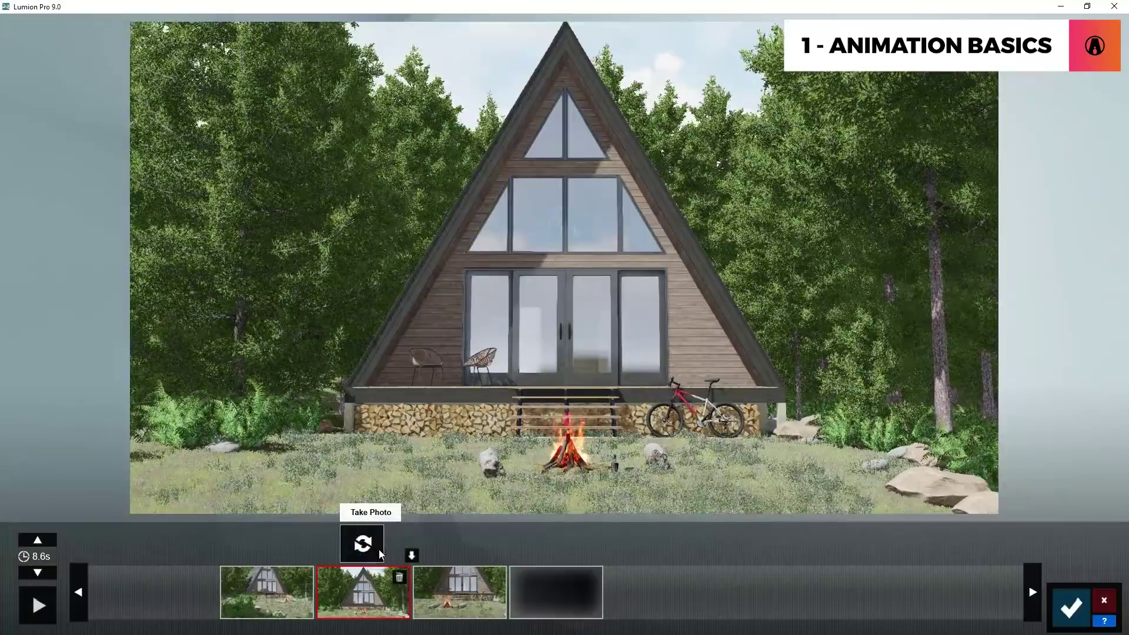
- Insert a new keyframe after the second one and bring the camera closer to the house
{"action": "left_click", "coordinate": [412, 556]}
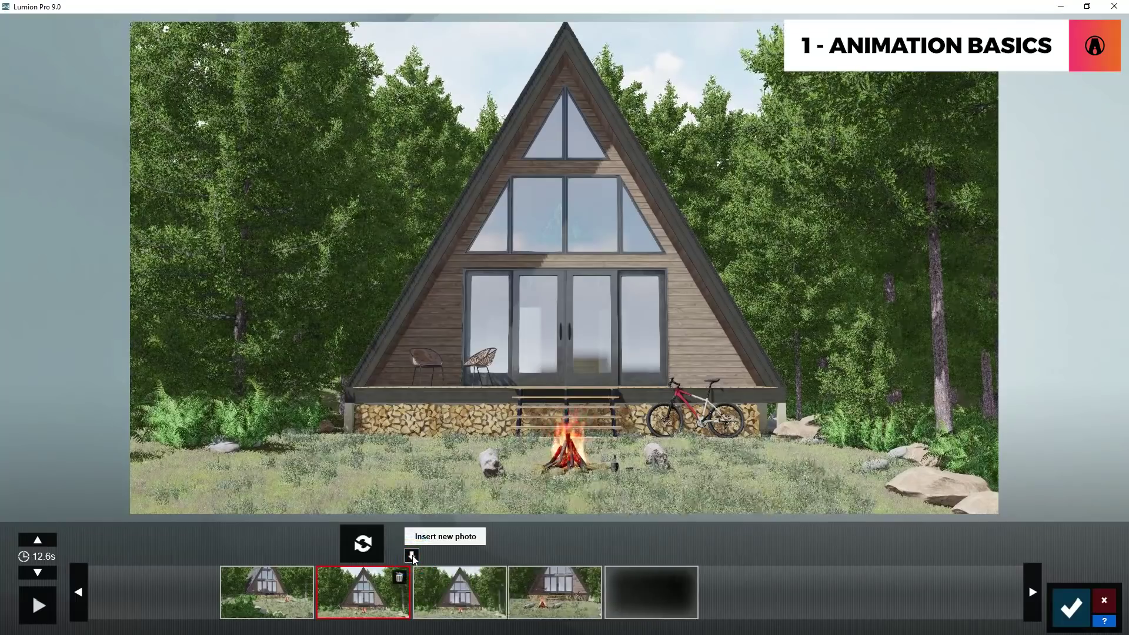
{"action": "left_click", "coordinate": [459, 592]}
{"action": "key", "text": "w"}
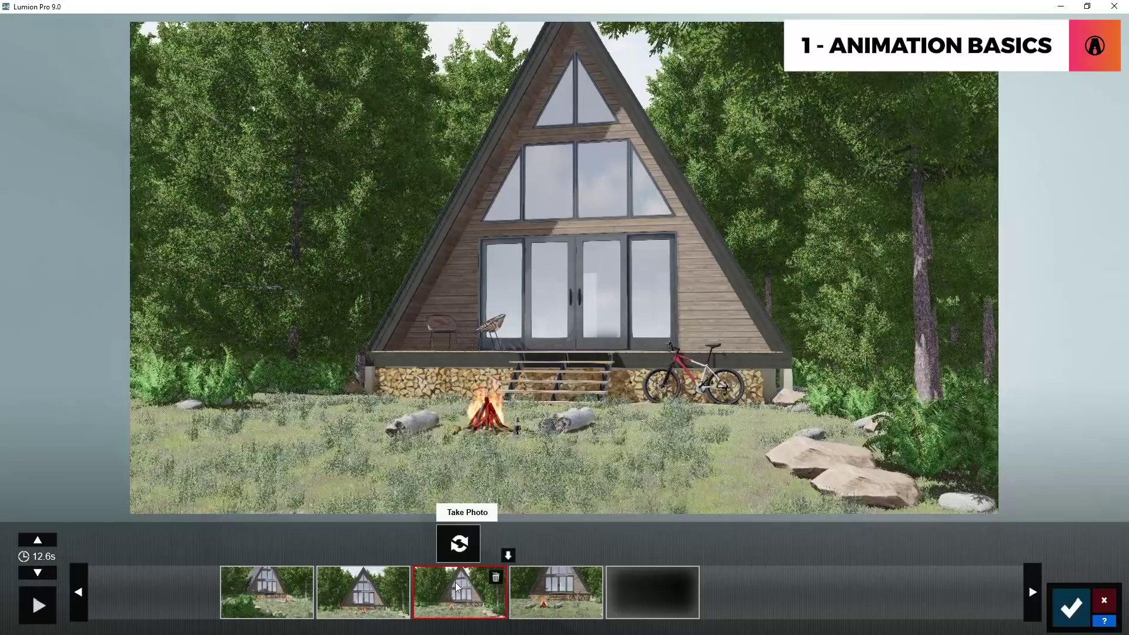
- Preview the camera path, adjust the clip duration to 13.5 seconds, and stop playback
{"action": "left_click", "coordinate": [42, 617]}
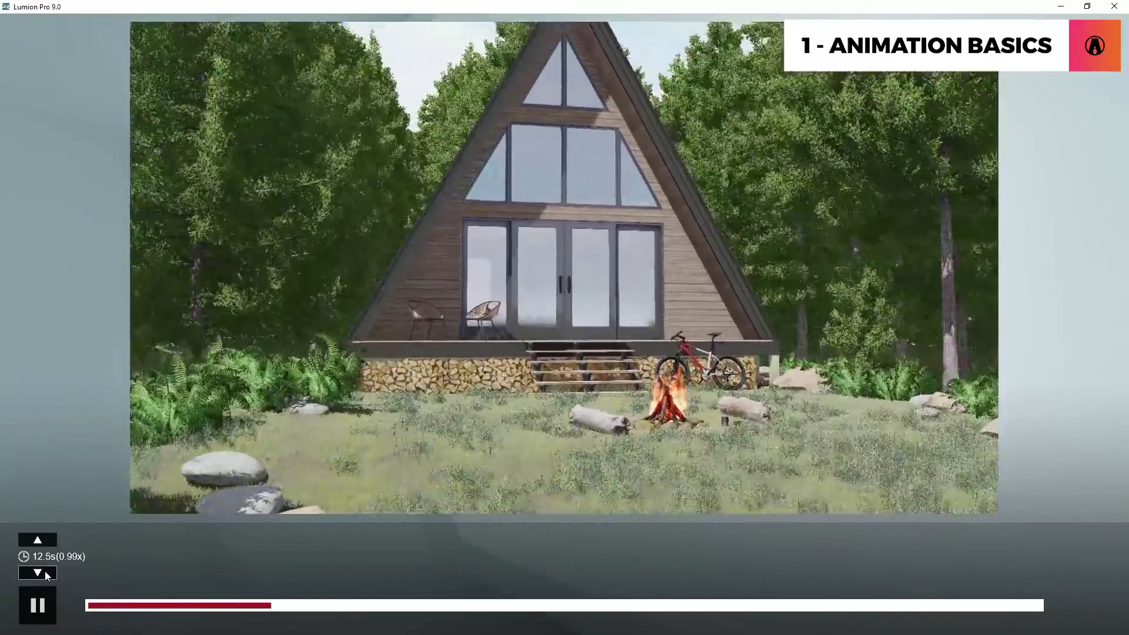
{"action": "left_click", "coordinate": [37, 572]}
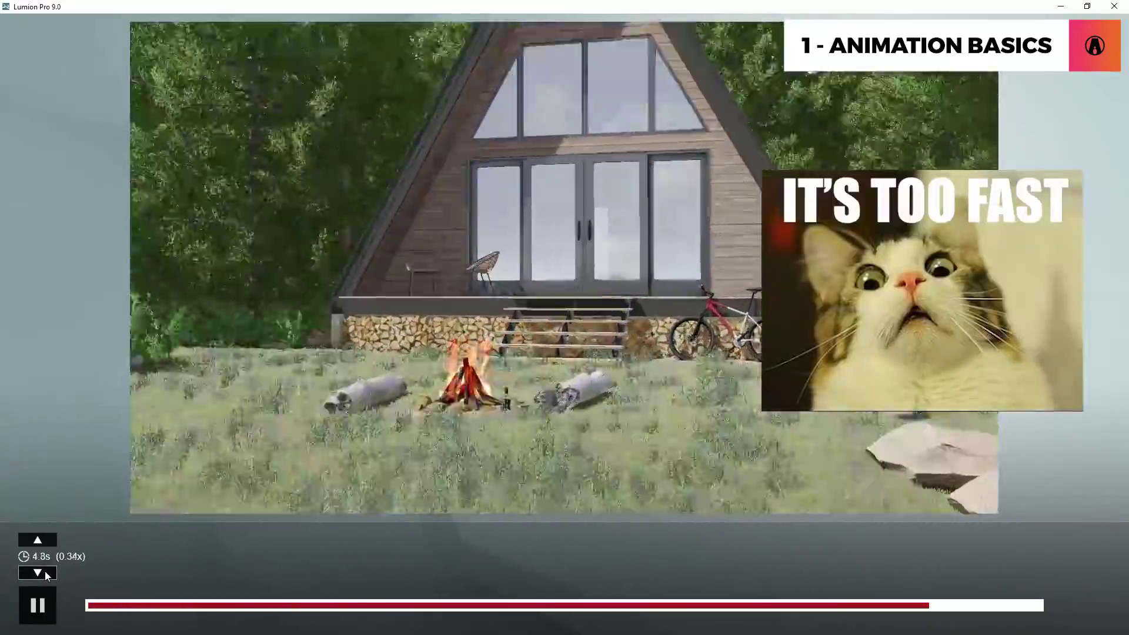
{"action": "left_click", "coordinate": [37, 572]}
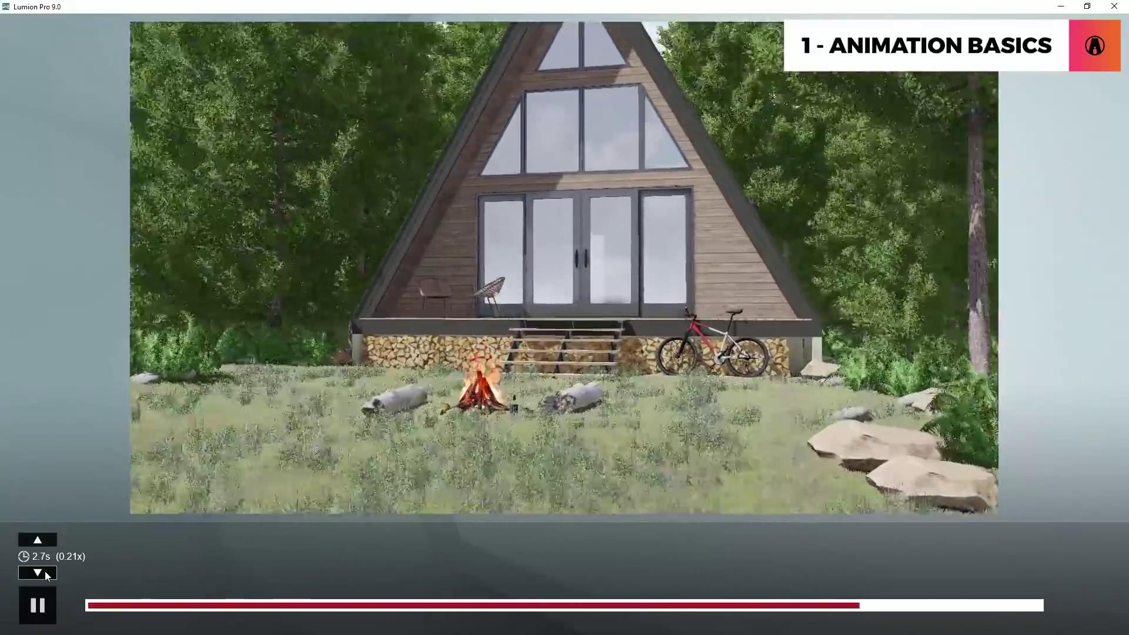
{"action": "left_click", "coordinate": [38, 541]}
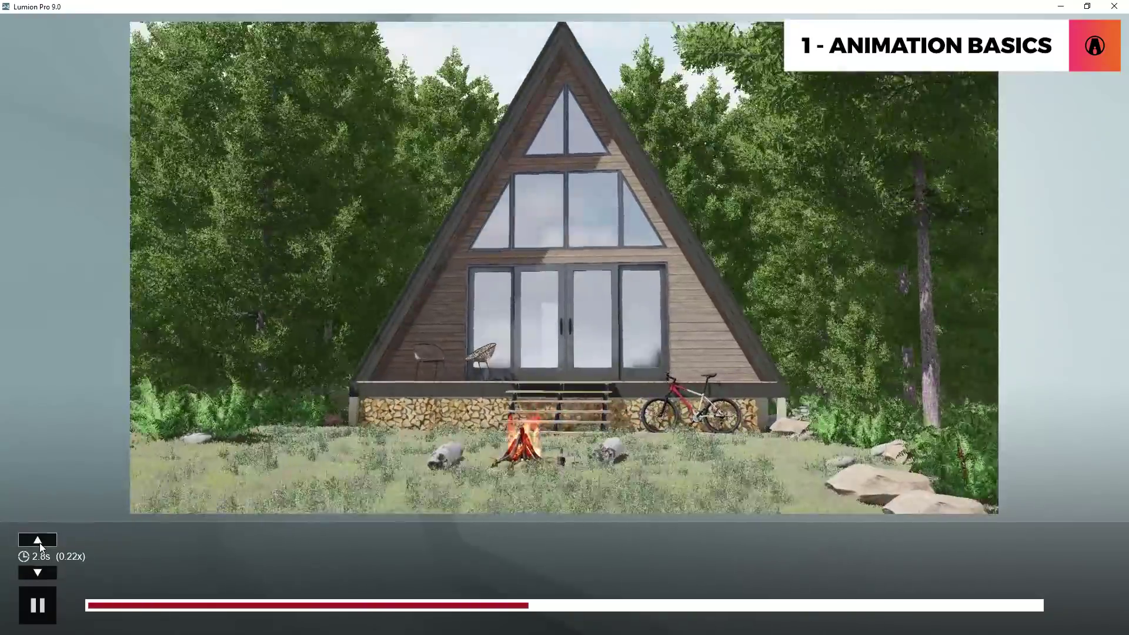
{"action": "left_click", "coordinate": [38, 541]}
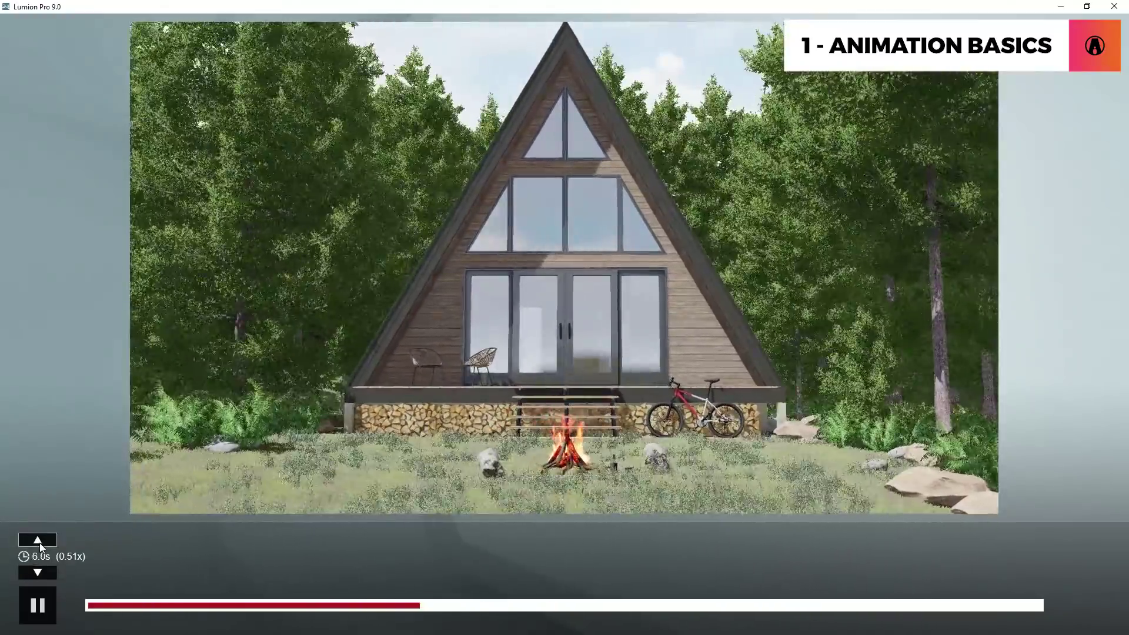
{"action": "left_click", "coordinate": [38, 540]}
{"action": "left_click", "coordinate": [38, 540]}
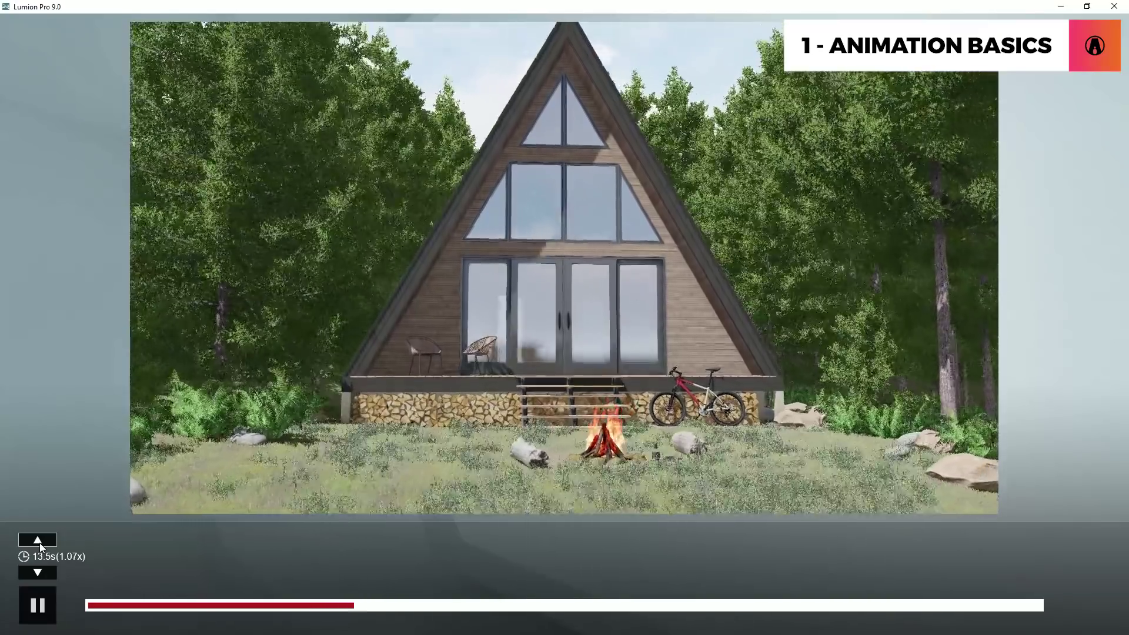
{"action": "left_click", "coordinate": [38, 612]}
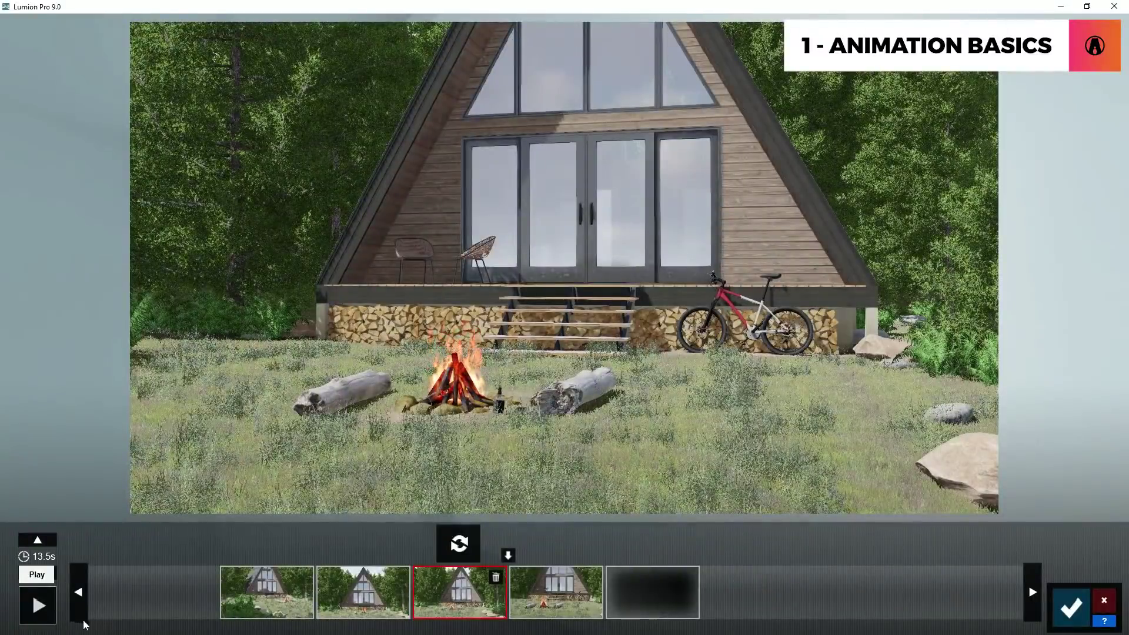
- Delete two camera keyframes and lengthen the clip to 10.3 seconds
{"action": "left_click", "coordinate": [496, 579]}
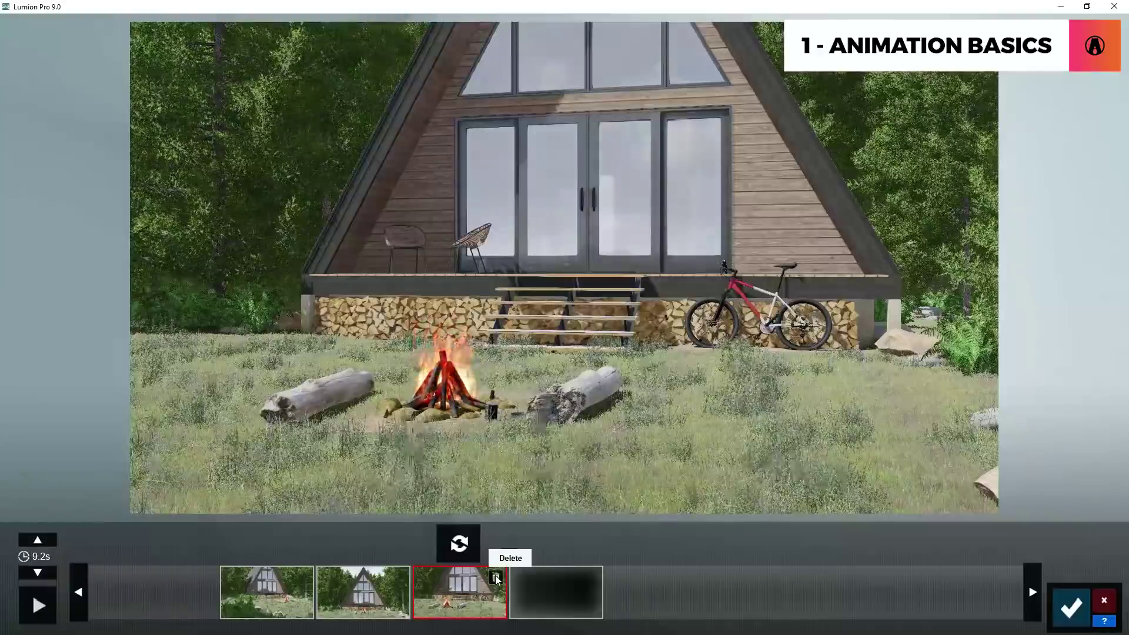
{"action": "left_click", "coordinate": [495, 578]}
{"action": "left_click", "coordinate": [37, 541]}
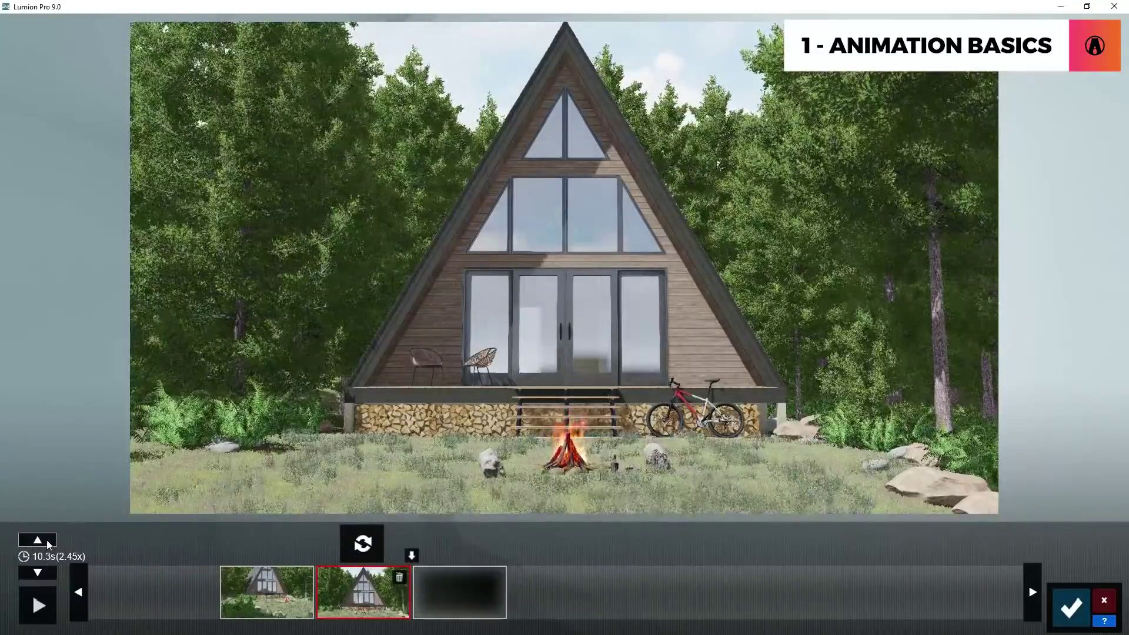
- Close the keyframe editor and load a saved effects file into clip 1
{"action": "left_click", "coordinate": [1072, 608]}
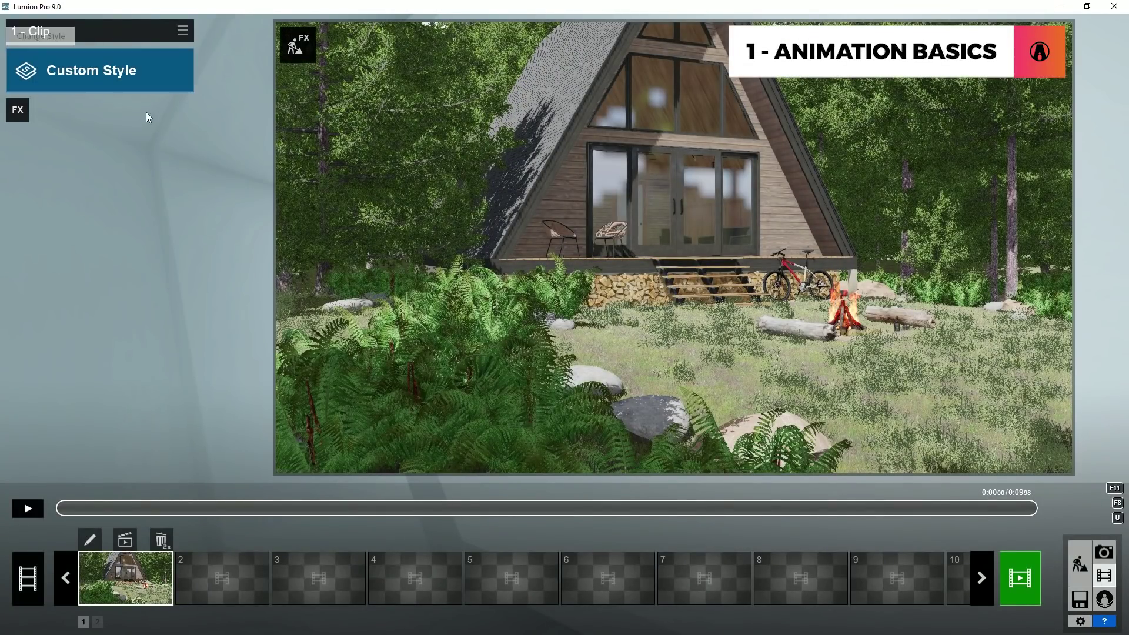
{"action": "left_click", "coordinate": [183, 32]}
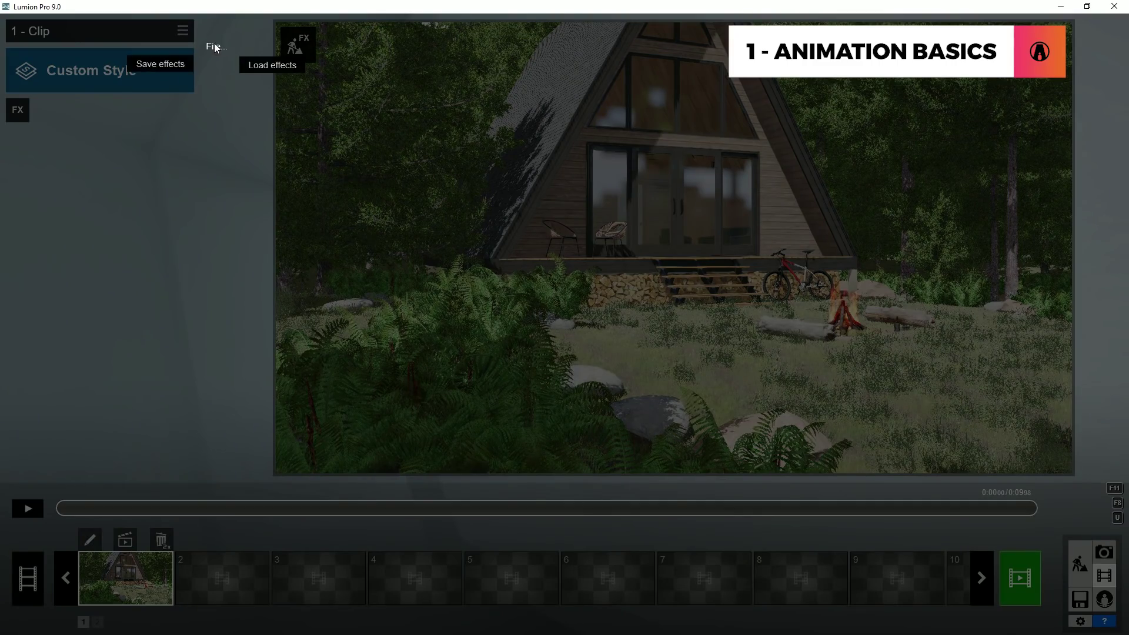
{"action": "left_click", "coordinate": [260, 65]}
{"action": "double_click", "coordinate": [359, 176]}
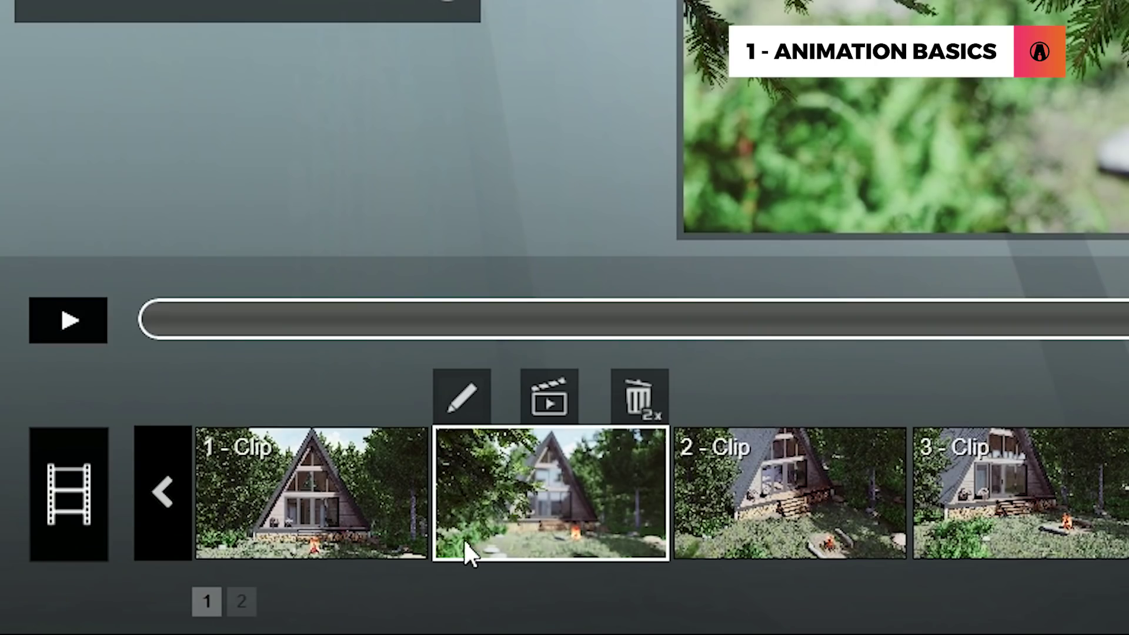
- Move clip 2 to the first slot and play the entire movie preview
{"action": "left_click_drag", "start_coordinate": [465, 544], "coordinate": [292, 546]}
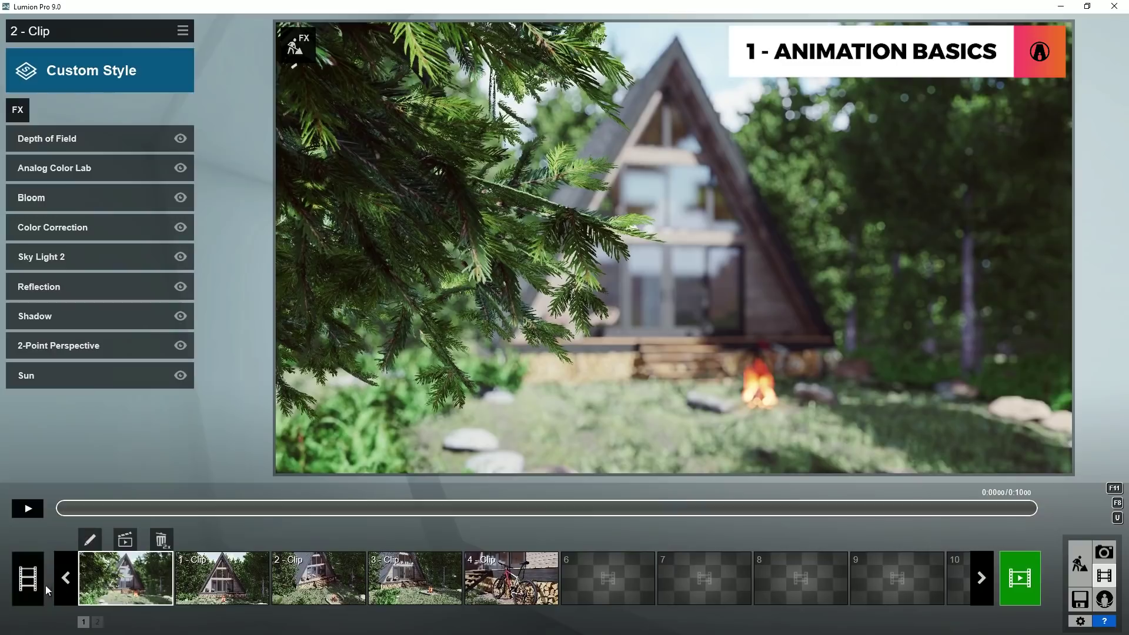
{"action": "left_click", "coordinate": [36, 583]}
{"action": "left_click", "coordinate": [27, 509]}
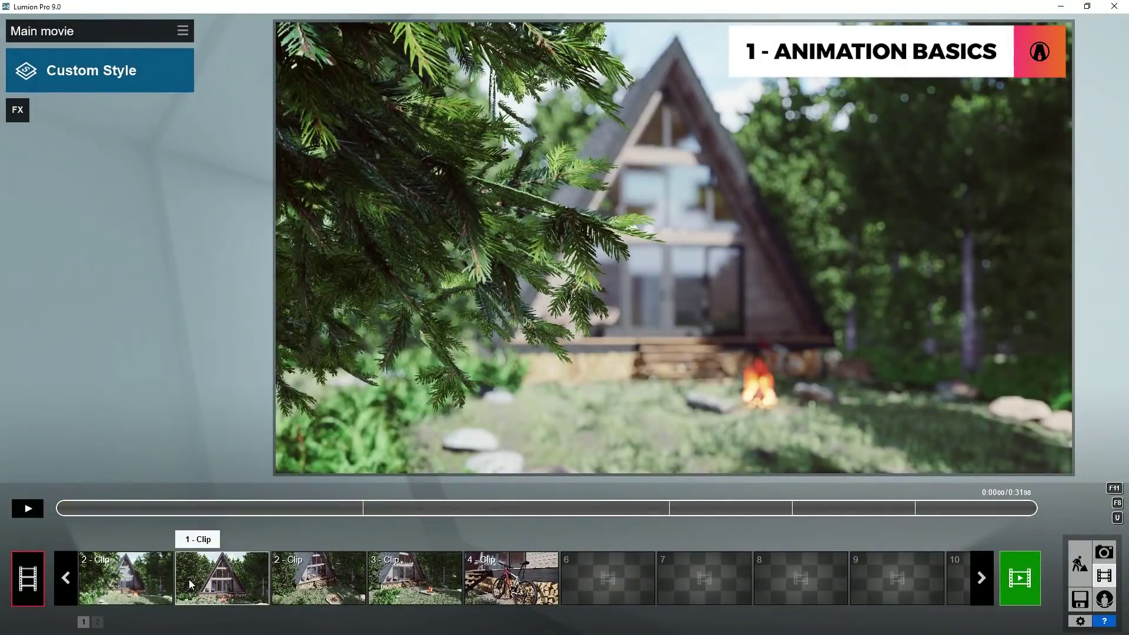
- Select clip 1, view and close Render Movie, and open Render Clip for MP4 output sizes
{"action": "left_click", "coordinate": [189, 580]}
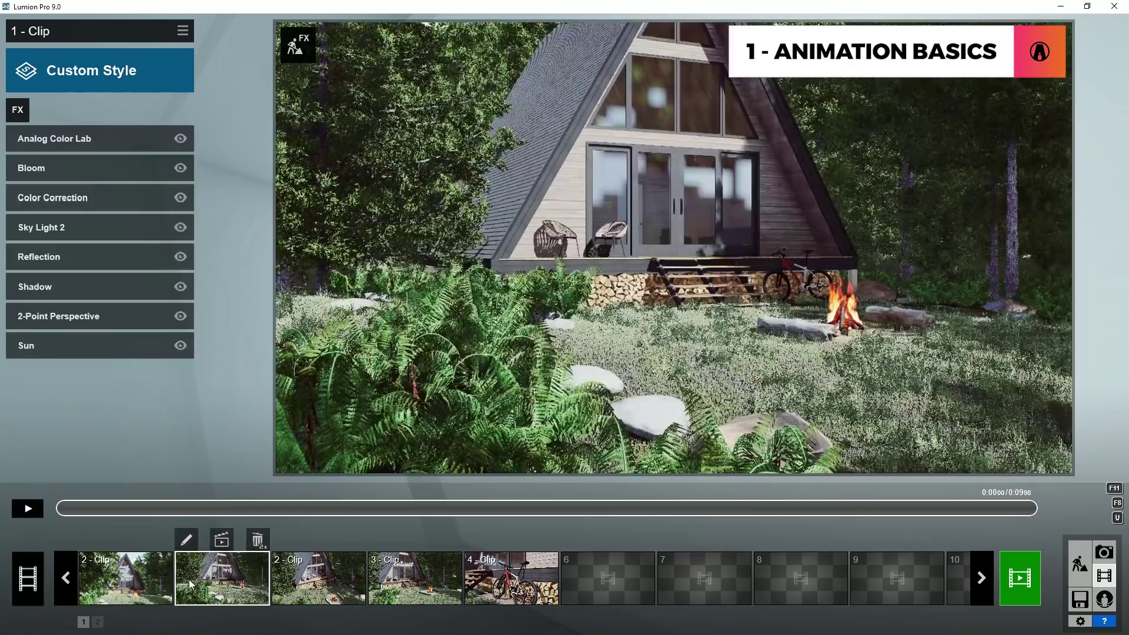
{"action": "left_click", "coordinate": [1026, 579]}
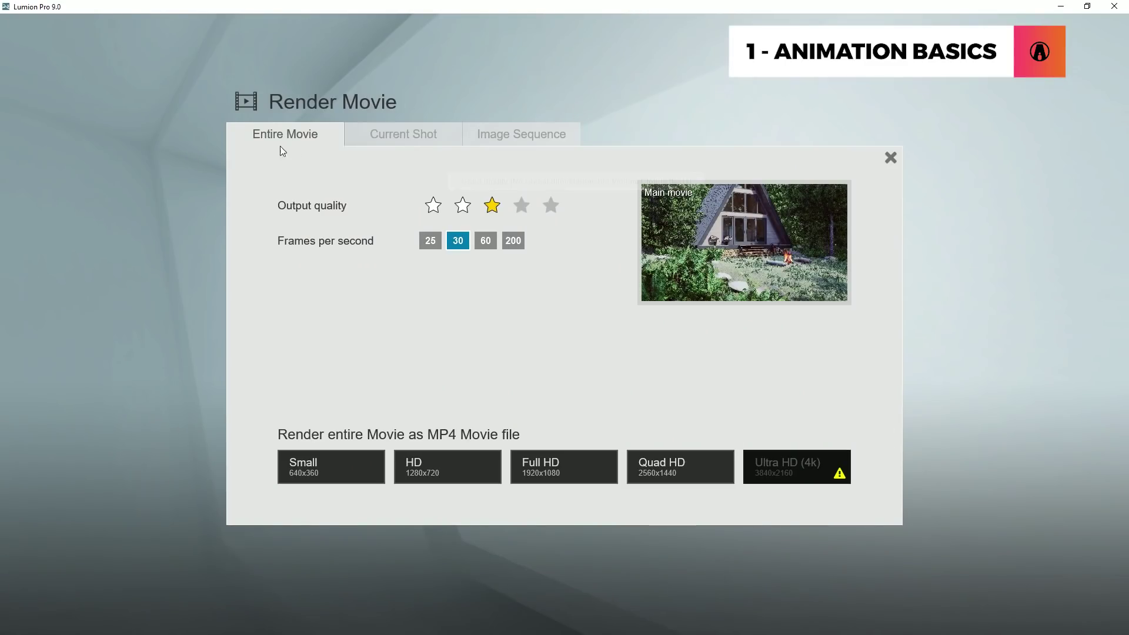
{"action": "left_click", "coordinate": [889, 157]}
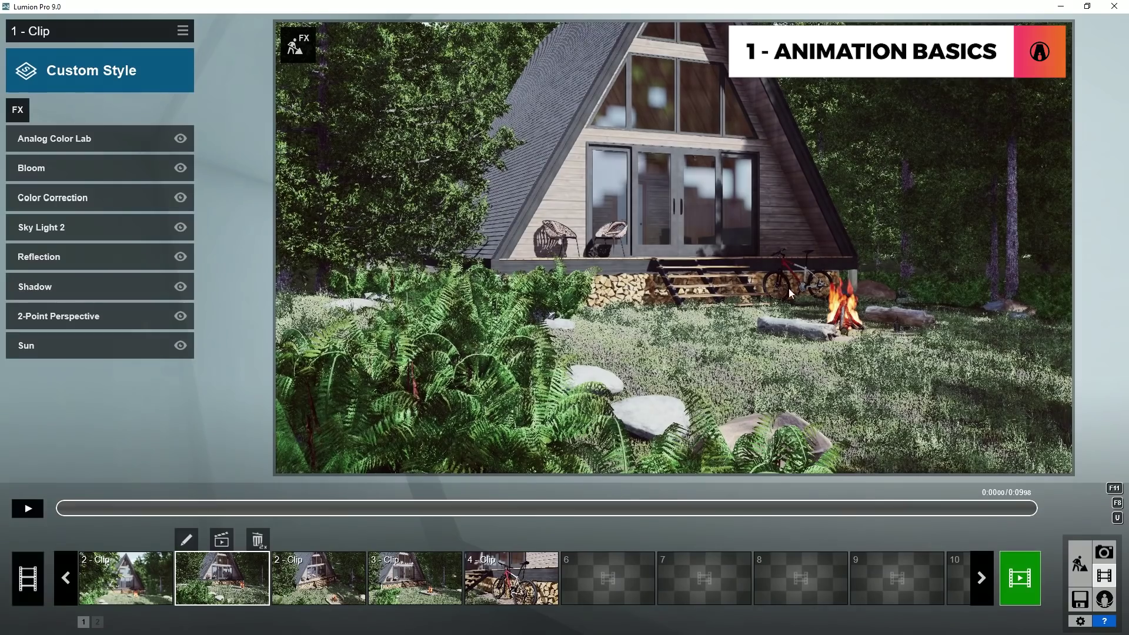
{"action": "left_click", "coordinate": [228, 541]}
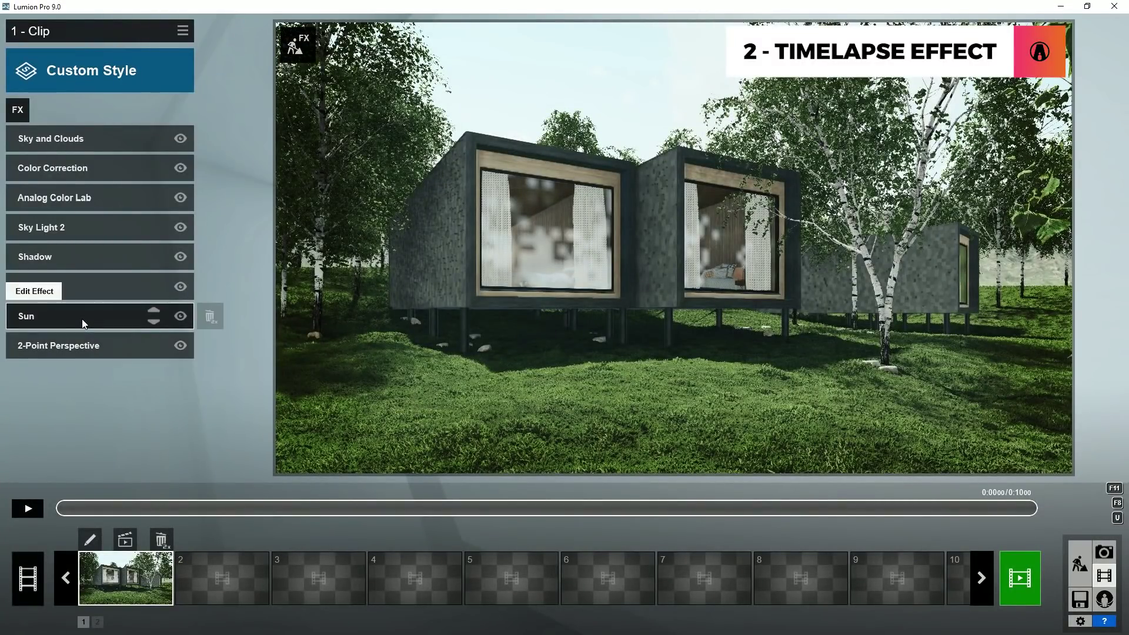
- Keyframe Sun heading from 0.3 at clip start to a further turn at about 8 s, then preview the shadows
{"action": "left_click", "coordinate": [83, 319]}
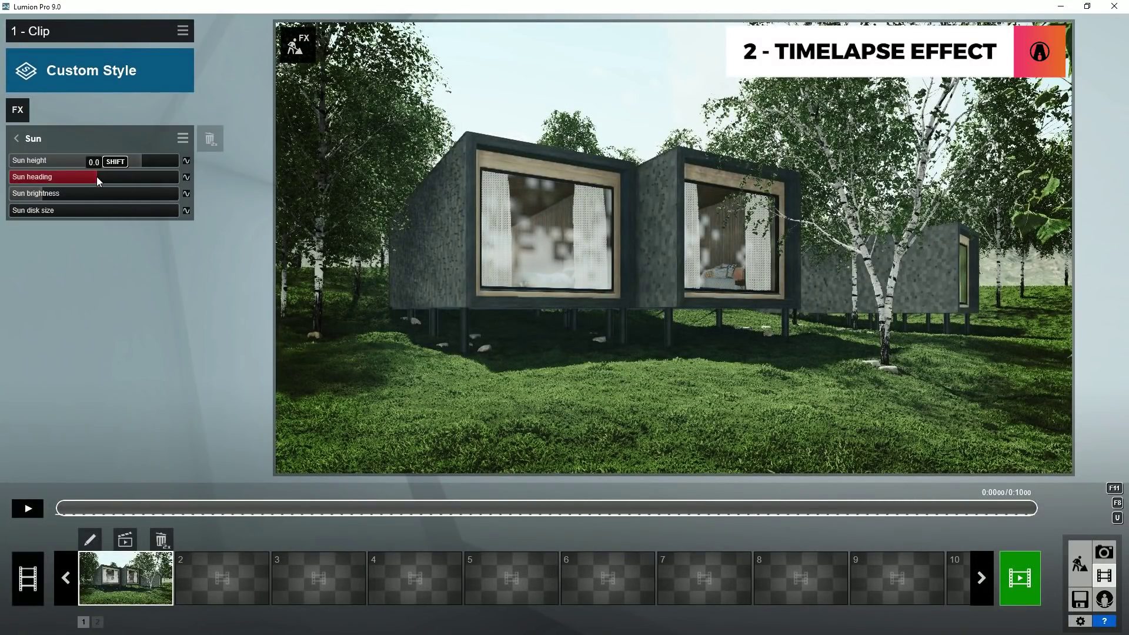
{"action": "left_click_drag", "start_coordinate": [105, 176], "coordinate": [116, 177]}
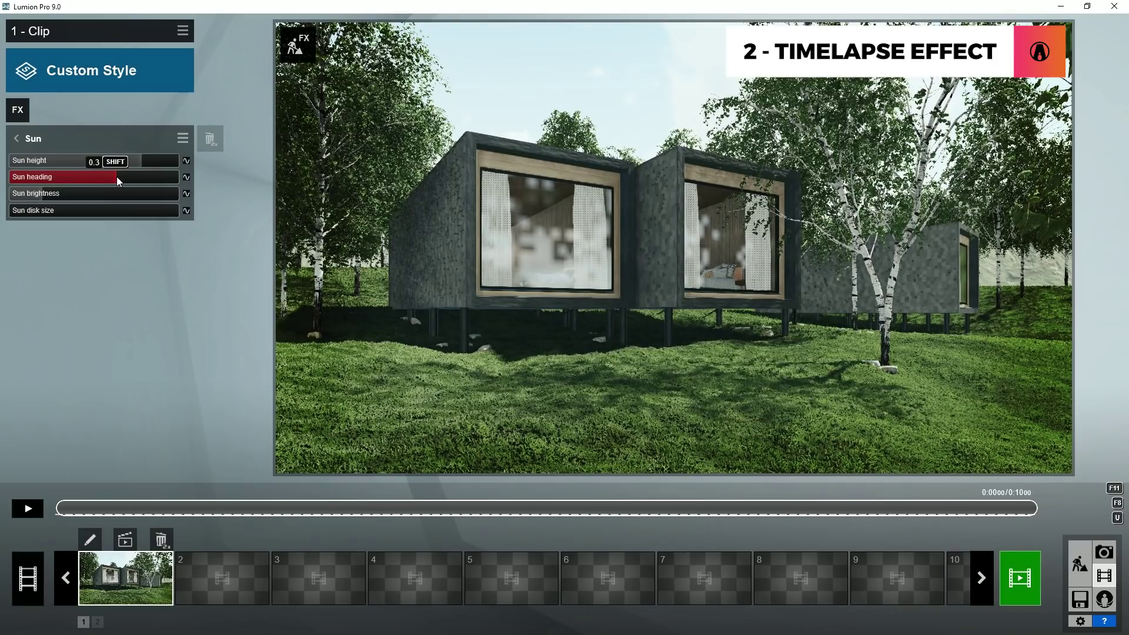
{"action": "left_click", "coordinate": [186, 178]}
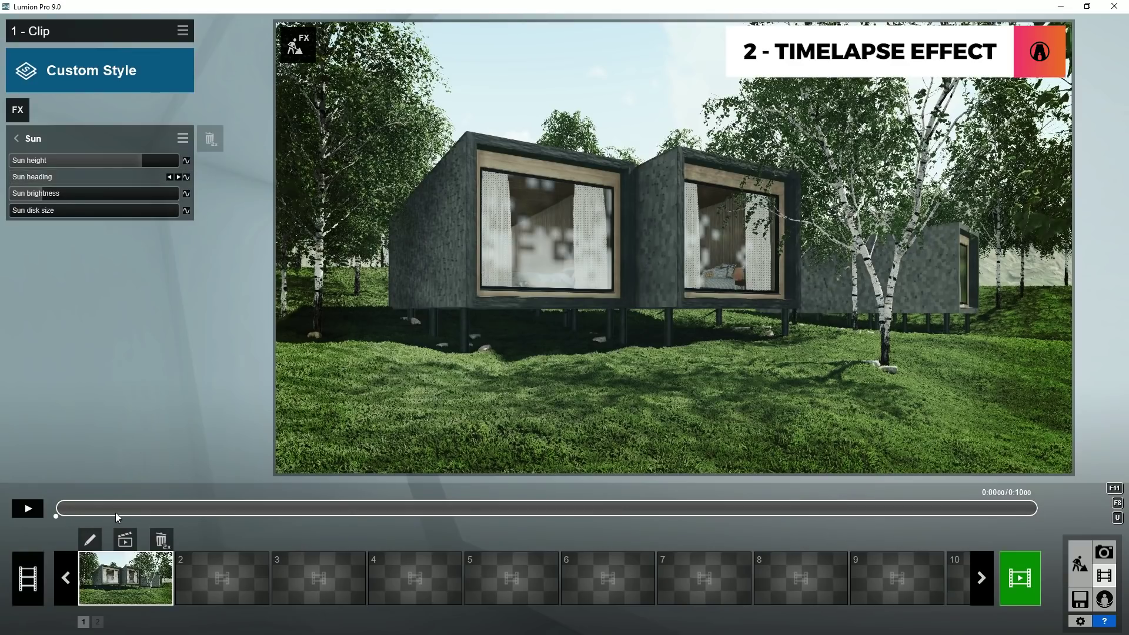
{"action": "mouse_move", "coordinate": [116, 510]}
{"action": "left_mouse_down"}
{"action": "mouse_move", "coordinate": [845, 511]}
{"action": "mouse_move", "coordinate": [835, 510]}
{"action": "left_mouse_up"}
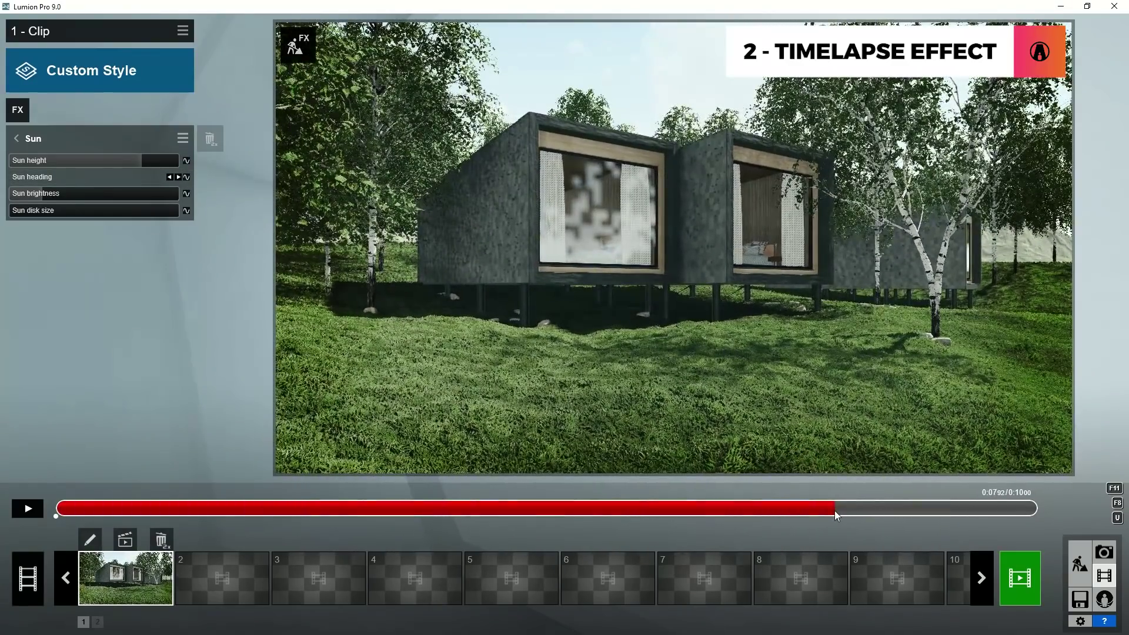
{"action": "left_click", "coordinate": [186, 176]}
{"action": "left_click_drag", "start_coordinate": [118, 180], "coordinate": [131, 180]}
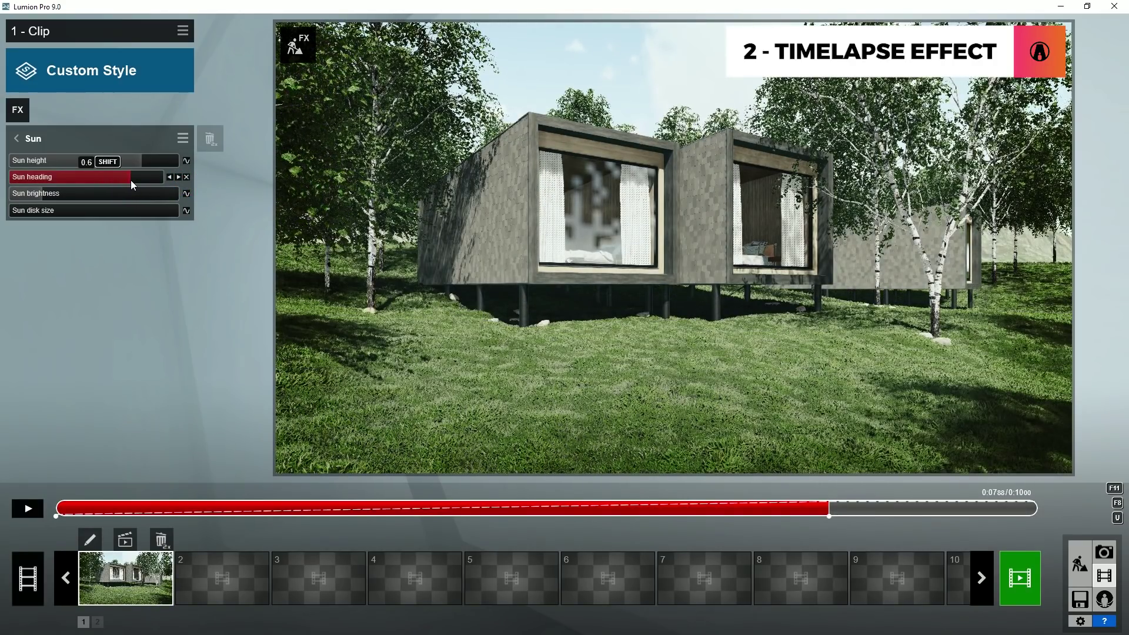
{"action": "left_click_drag", "start_coordinate": [55, 511], "coordinate": [842, 525]}
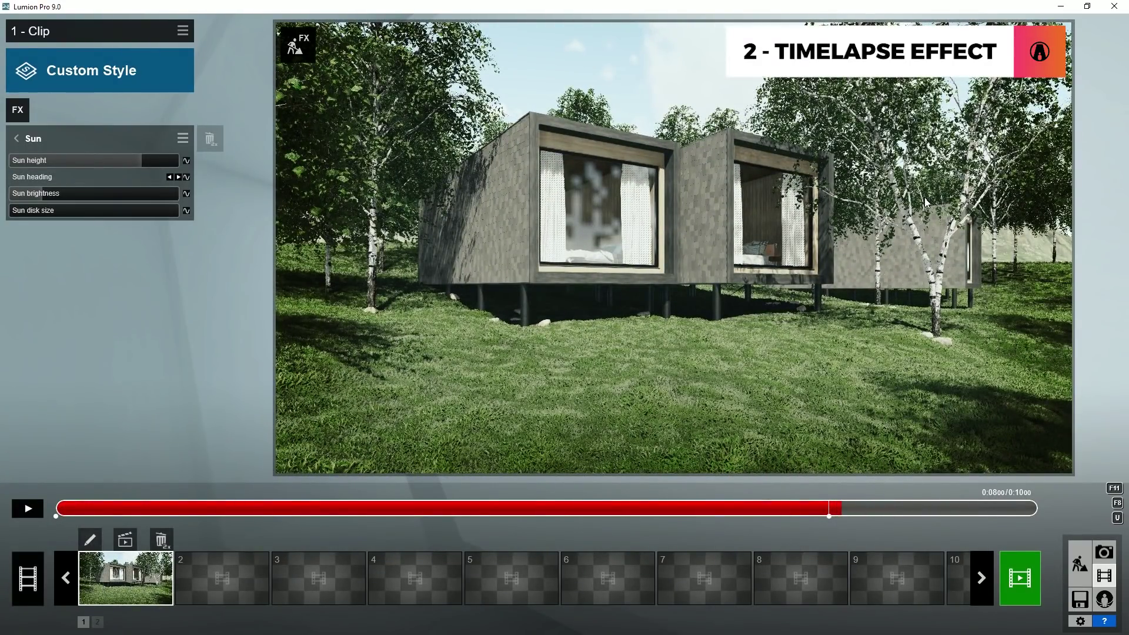
- In Sky and Clouds, raise Cloud Speed near maximum and set Cloud direction to 3.4
{"action": "left_click", "coordinate": [18, 143]}
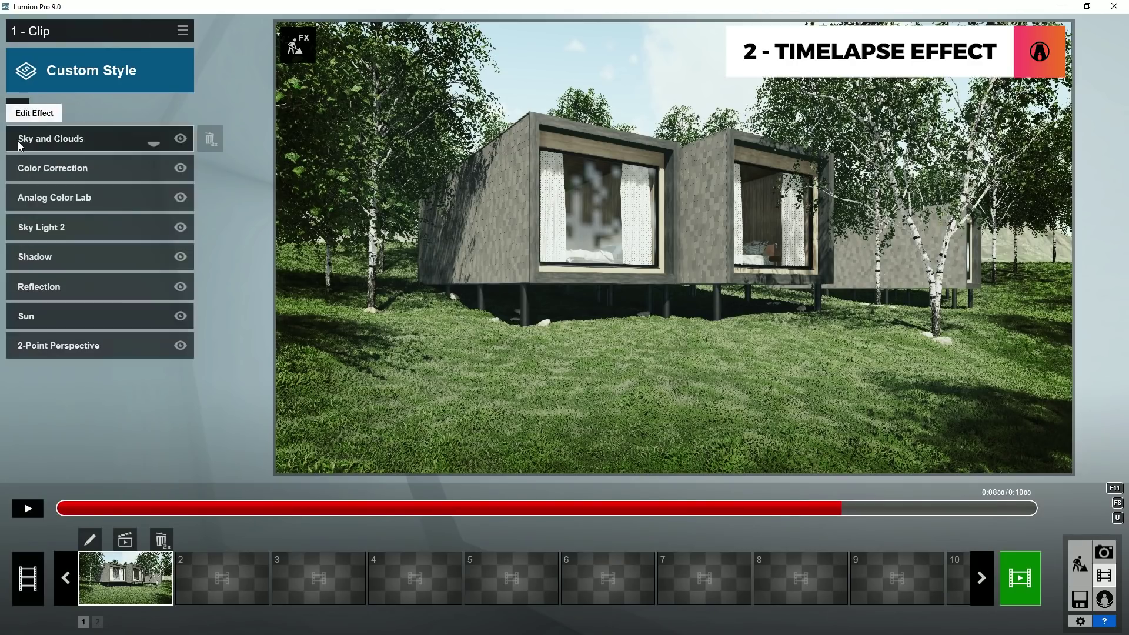
{"action": "left_click", "coordinate": [80, 140]}
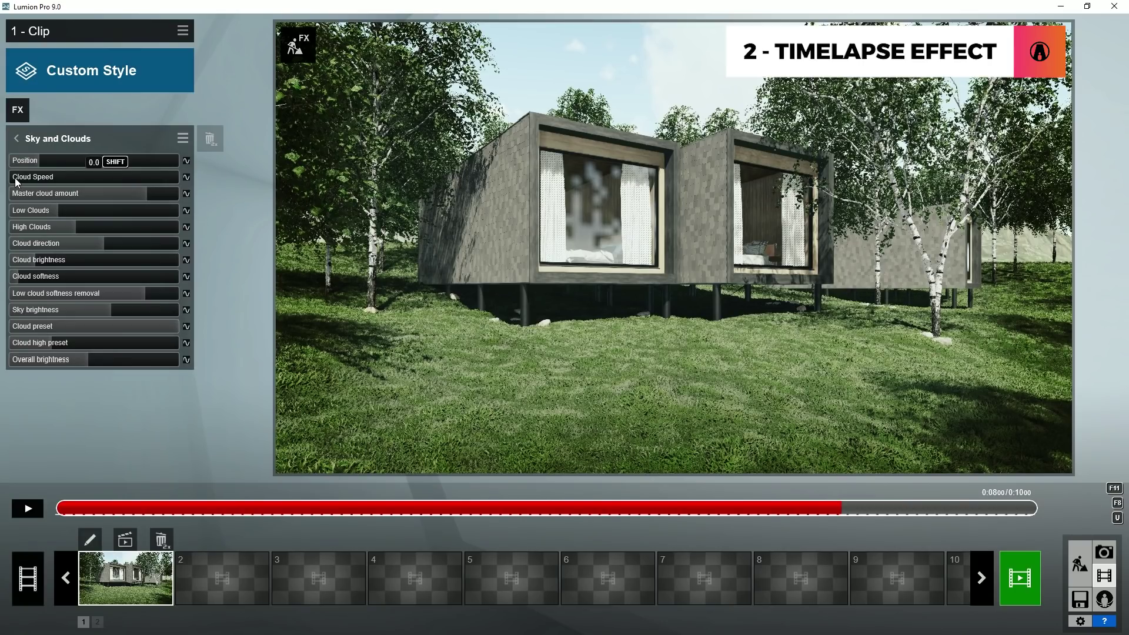
{"action": "left_click_drag", "start_coordinate": [15, 177], "coordinate": [161, 179], "text": "shift"}
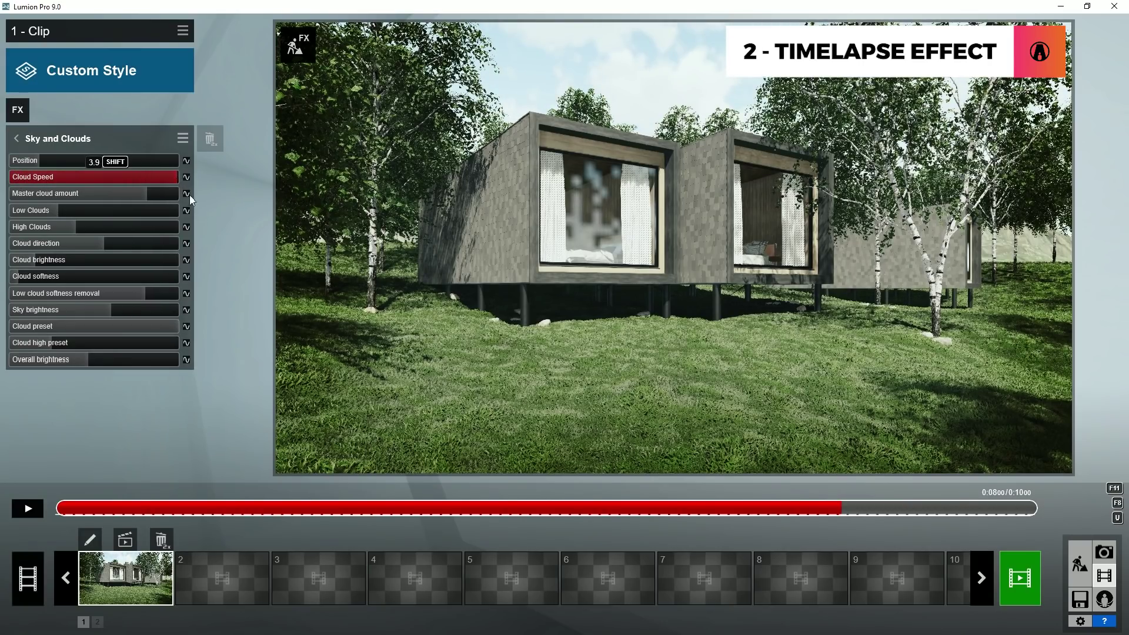
{"action": "mouse_move", "coordinate": [108, 508]}
{"action": "left_mouse_down"}
{"action": "mouse_move", "coordinate": [735, 513]}
{"action": "mouse_move", "coordinate": [64, 509]}
{"action": "left_mouse_up"}
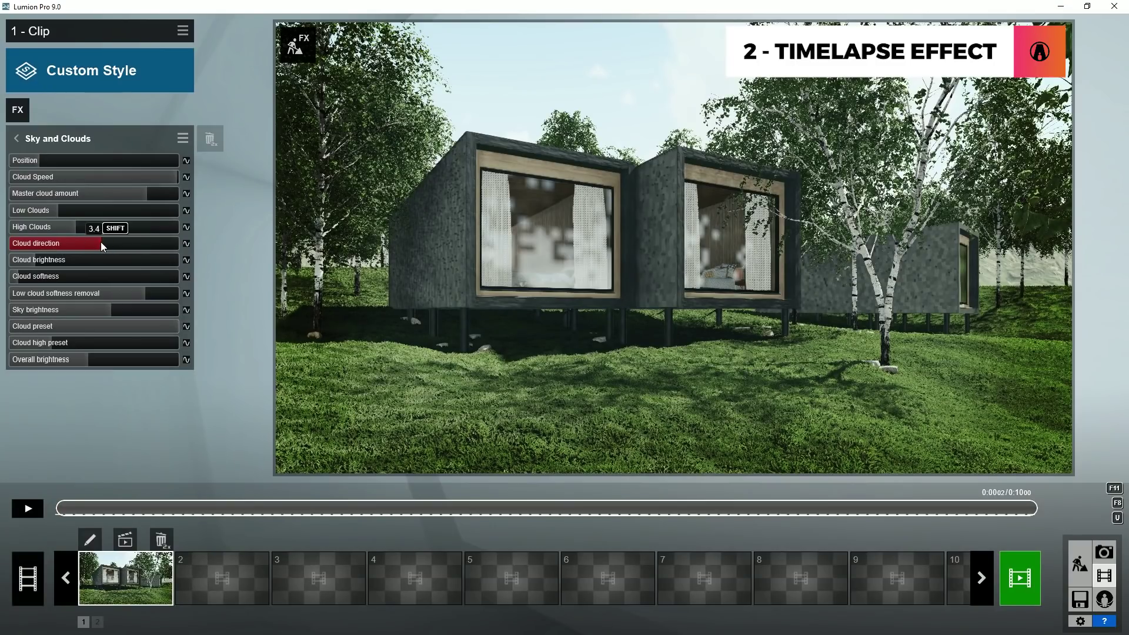
{"action": "left_click_drag", "start_coordinate": [55, 240], "coordinate": [62, 241]}
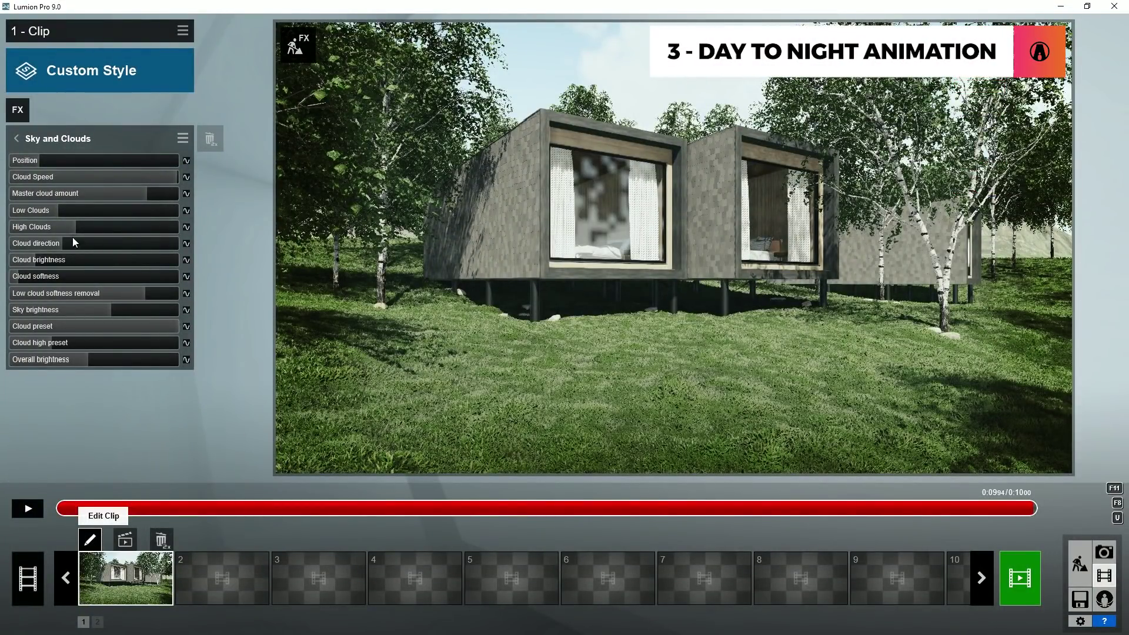
- Keyframe the Sun height from daylight at 0:00 down to night at the clip's end keyframe
{"action": "left_click", "coordinate": [15, 143]}
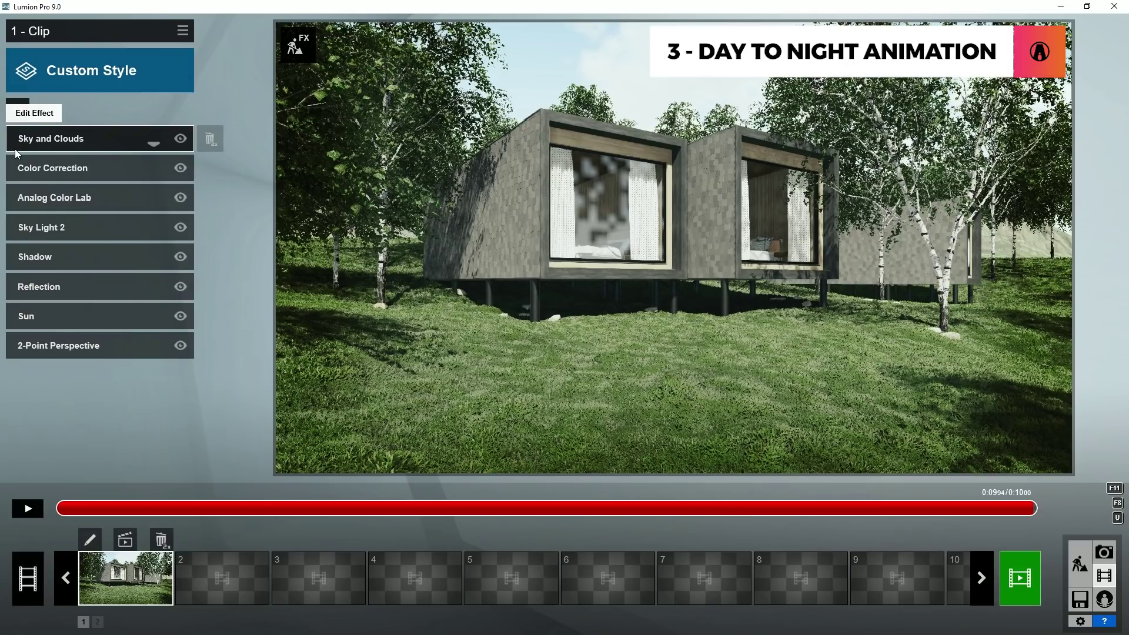
{"action": "left_click", "coordinate": [40, 316]}
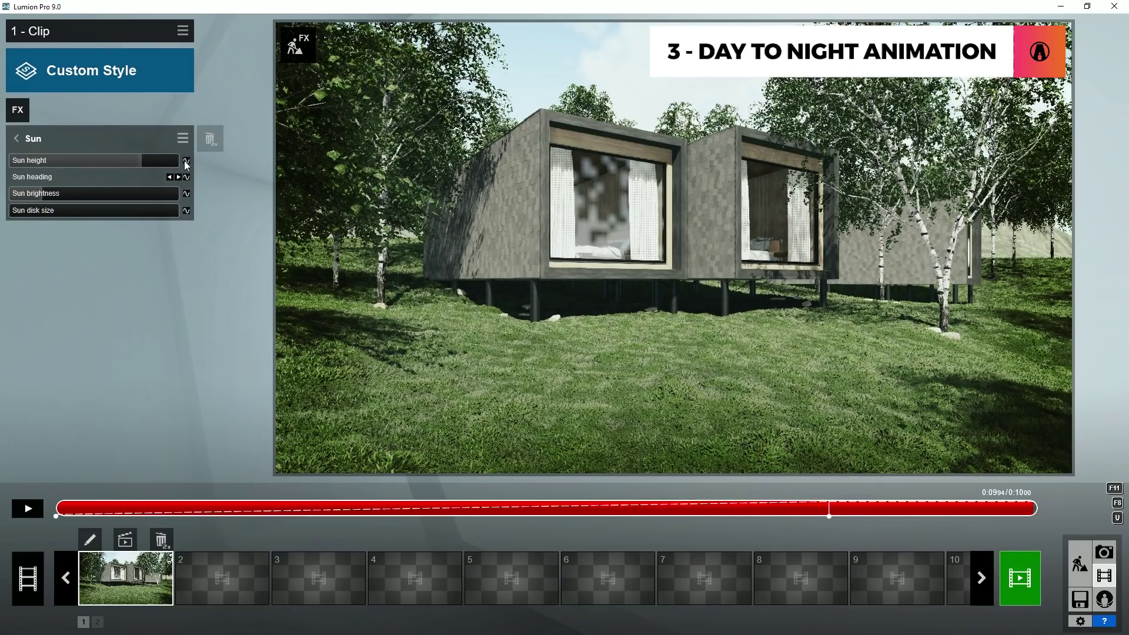
{"action": "left_click", "coordinate": [170, 177]}
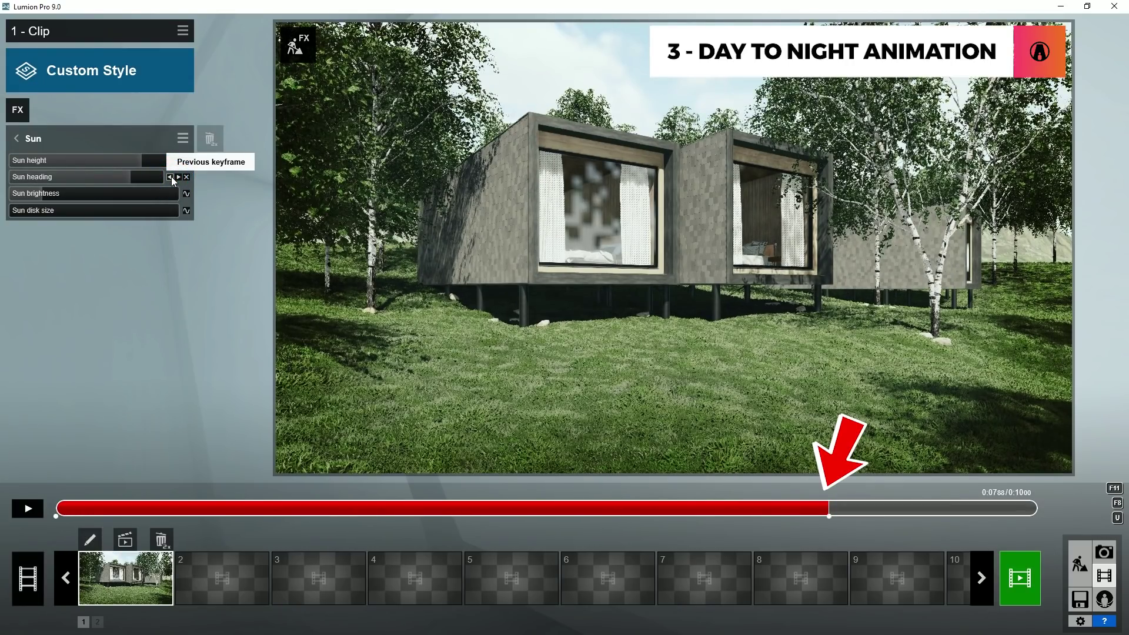
{"action": "left_click", "coordinate": [170, 177]}
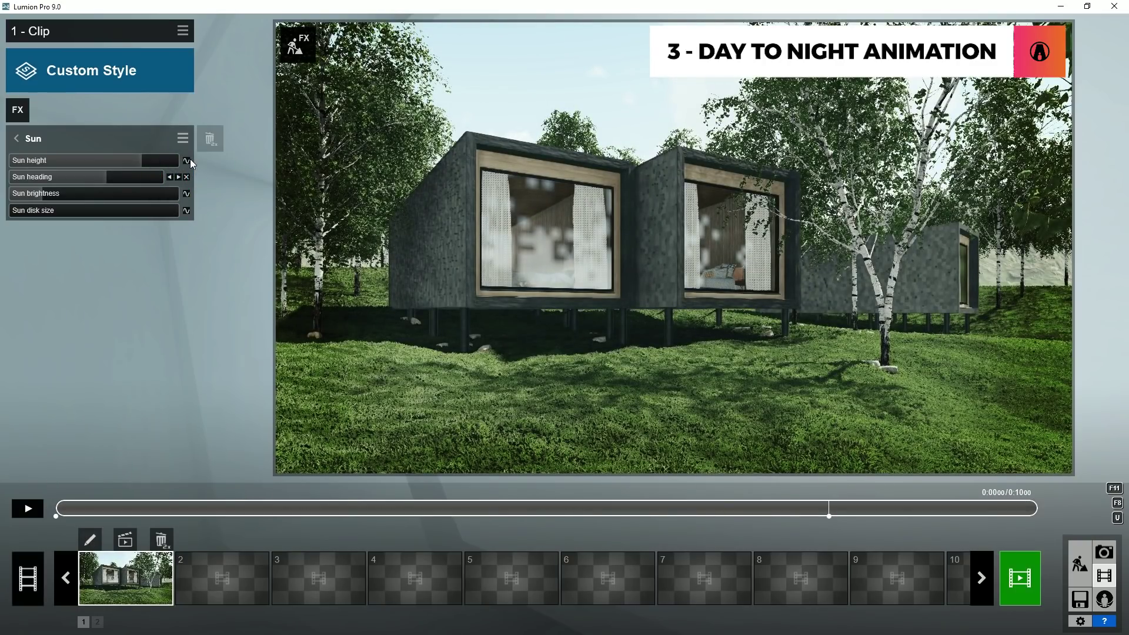
{"action": "left_click", "coordinate": [185, 158]}
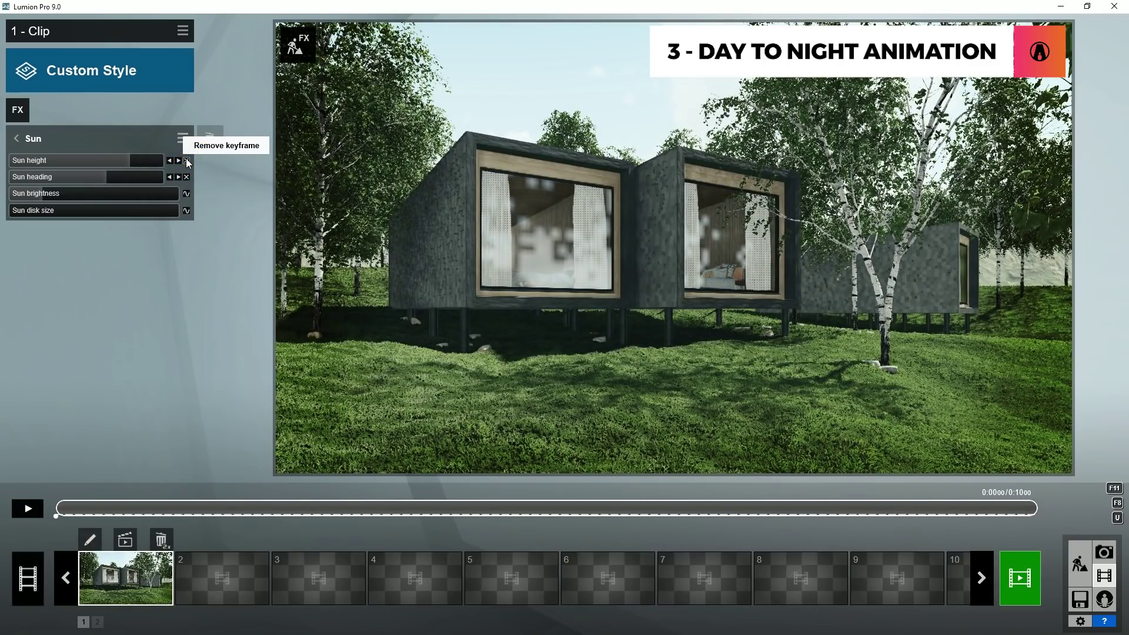
{"action": "left_click", "coordinate": [179, 176]}
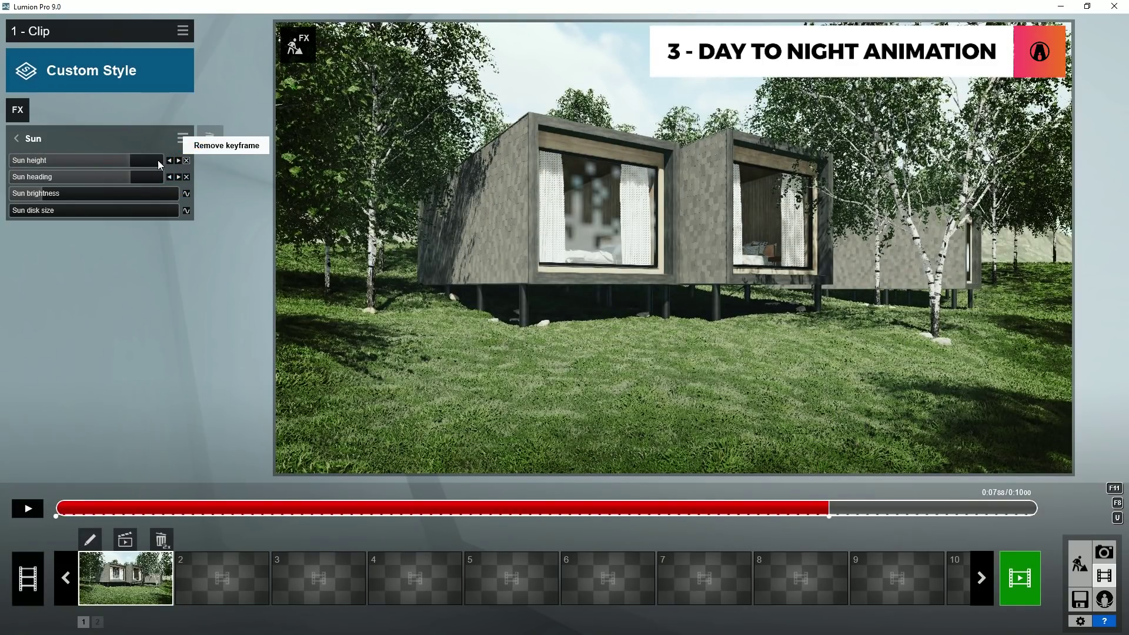
{"action": "left_click_drag", "start_coordinate": [125, 160], "coordinate": [20, 166]}
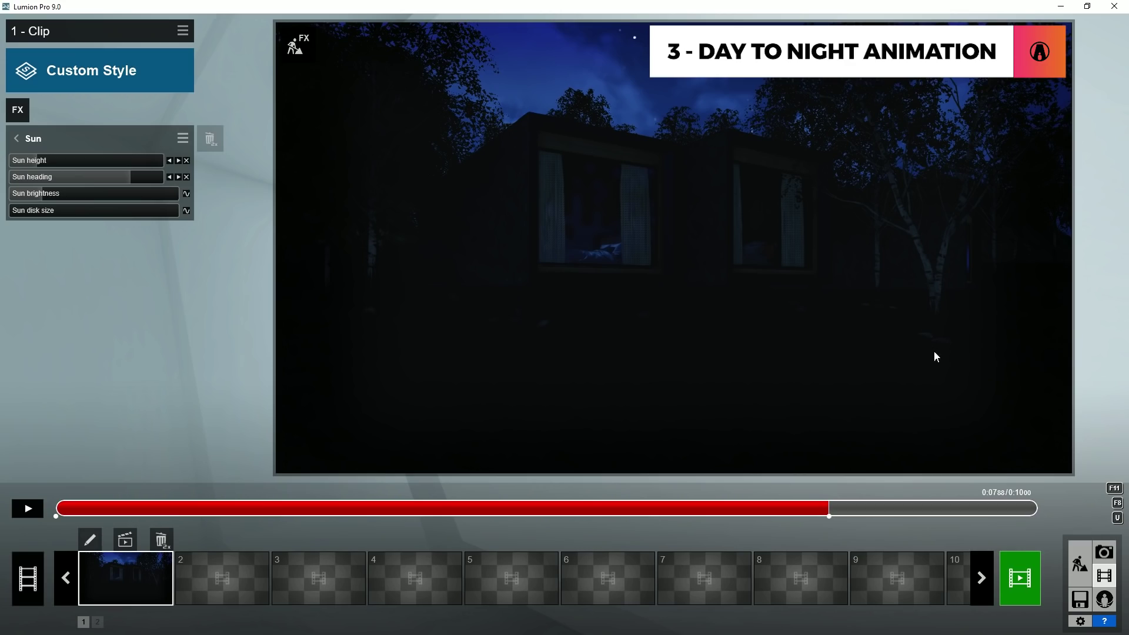
{"action": "left_click", "coordinate": [1080, 563]}
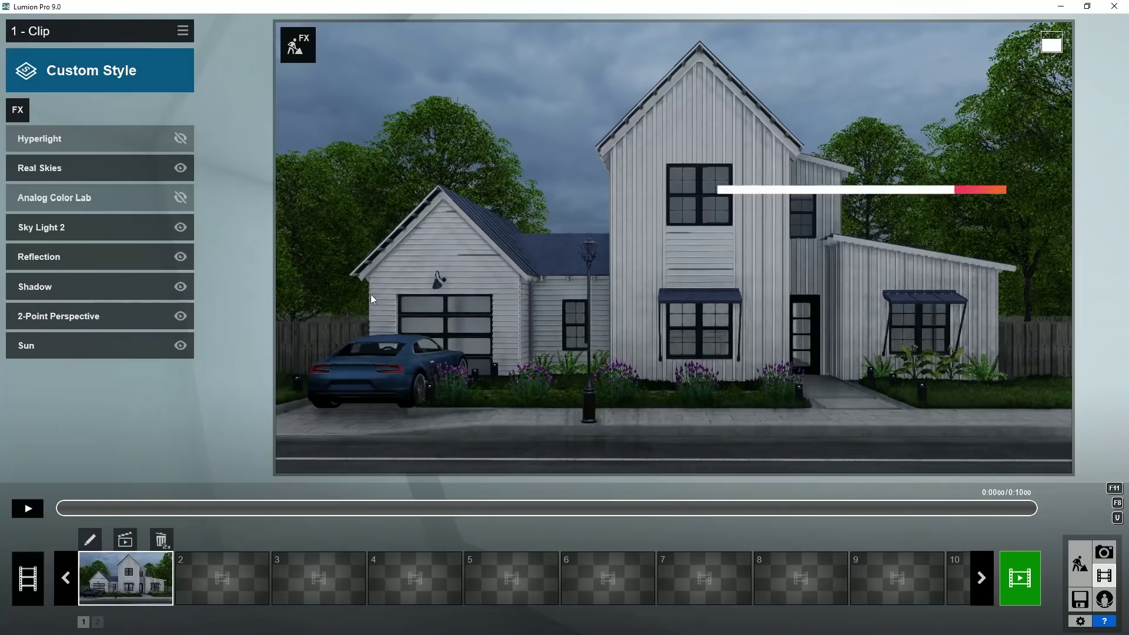
- Add Weather > Precipitation, keyframing Precipitation Phase and Particles Size so rain begins around 0:06
{"action": "left_click", "coordinate": [20, 105]}
{"action": "left_click", "coordinate": [446, 116]}
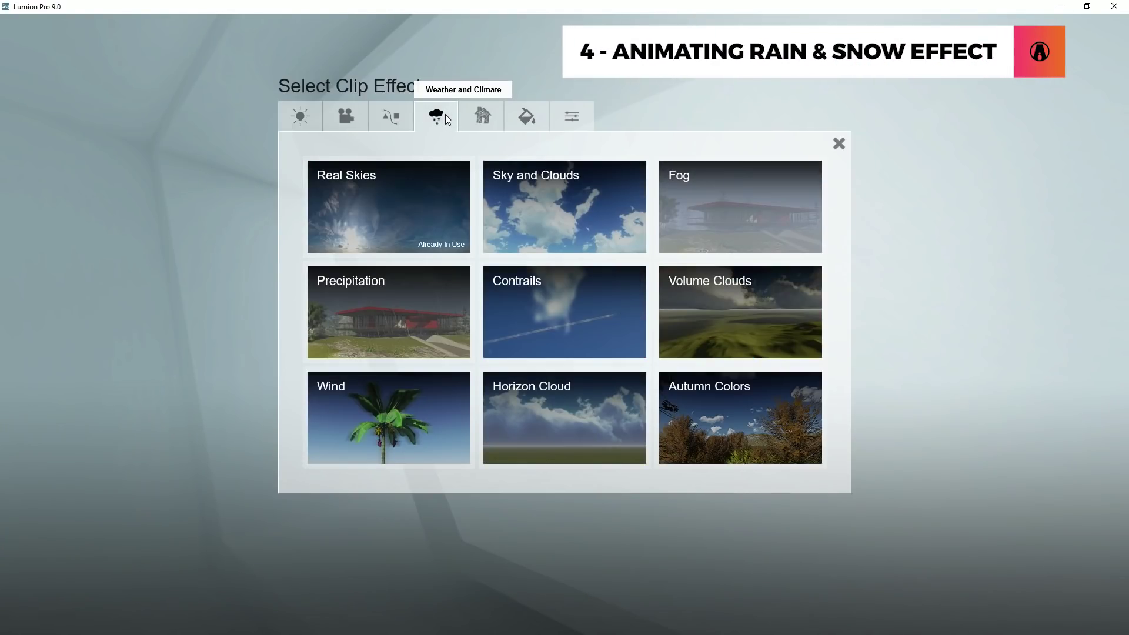
{"action": "left_click", "coordinate": [393, 312]}
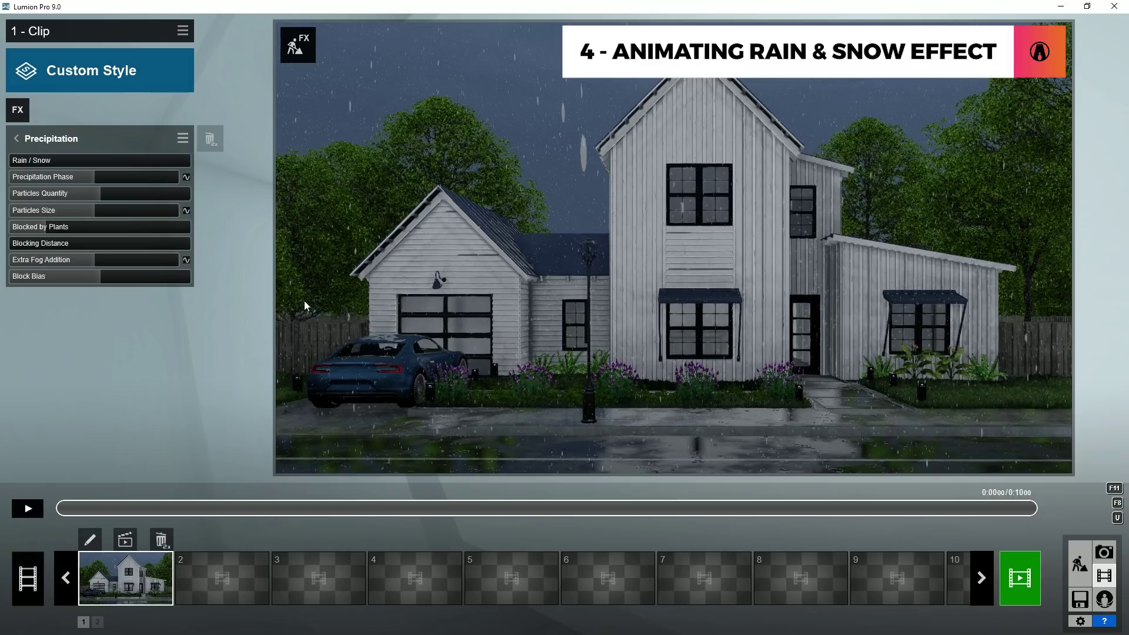
{"action": "left_click", "coordinate": [187, 175]}
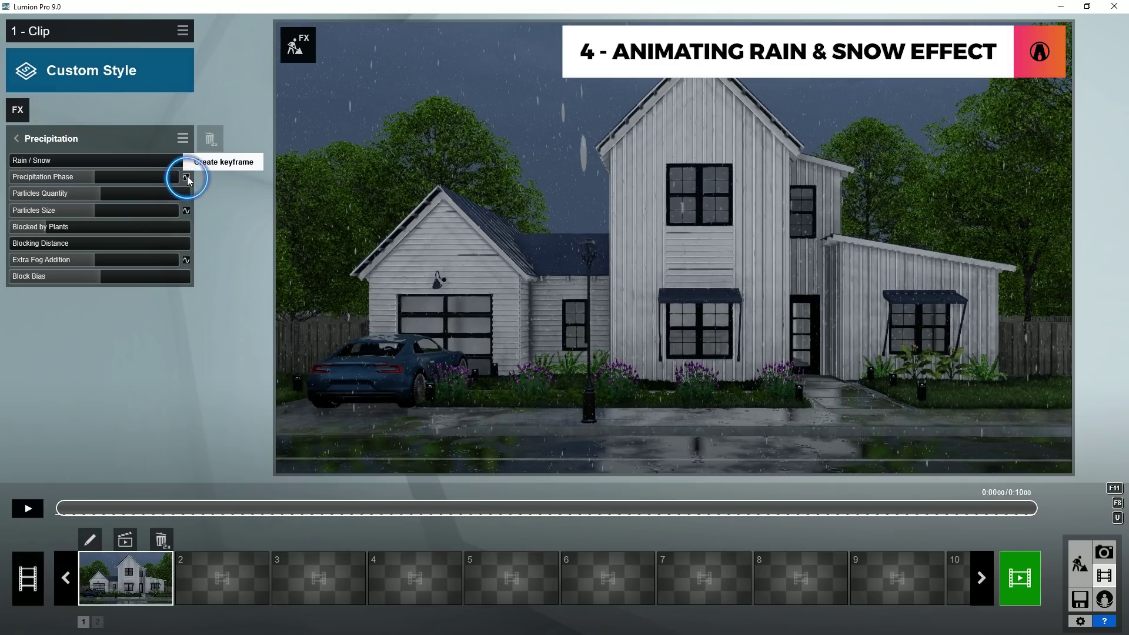
{"action": "left_click", "coordinate": [186, 210]}
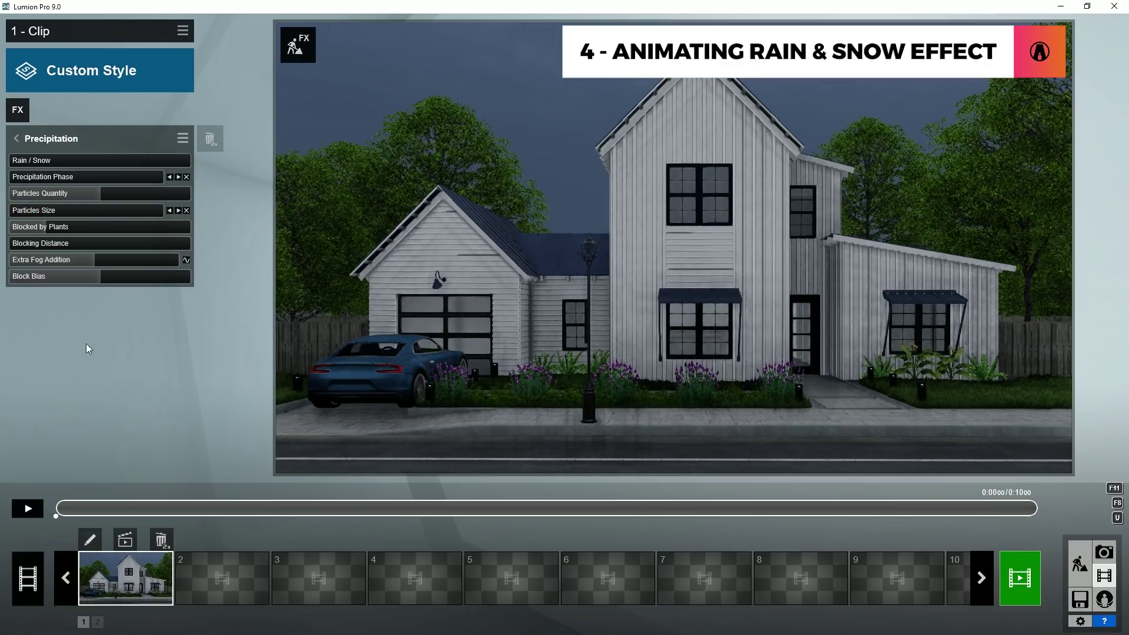
{"action": "left_click_drag", "start_coordinate": [449, 520], "coordinate": [713, 508]}
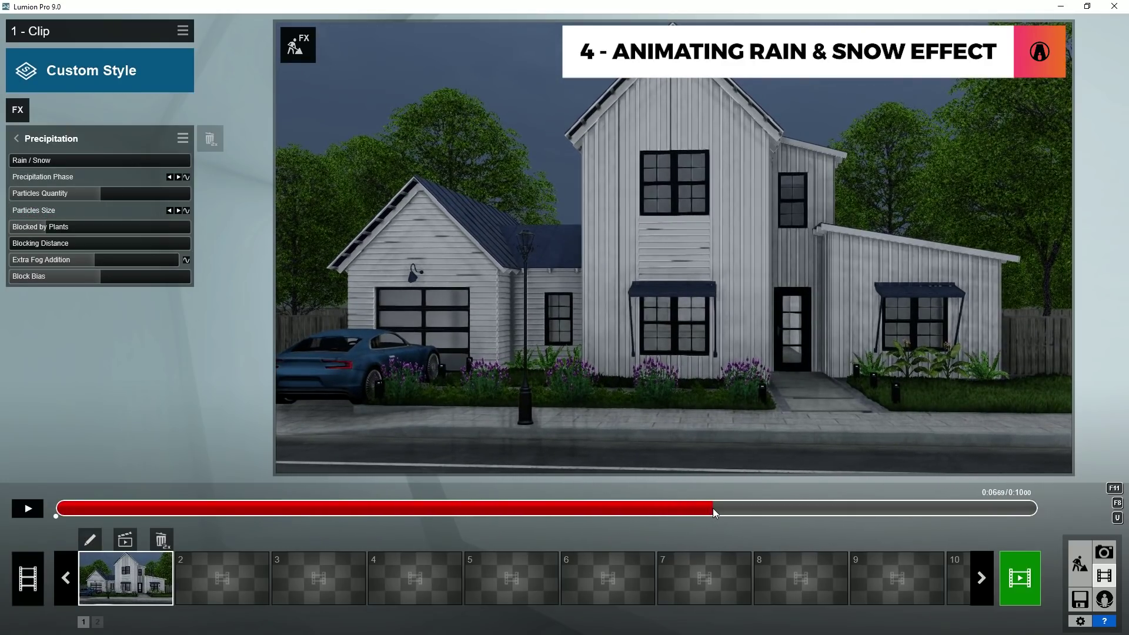
{"action": "left_click", "coordinate": [186, 211]}
{"action": "left_click", "coordinate": [77, 182]}
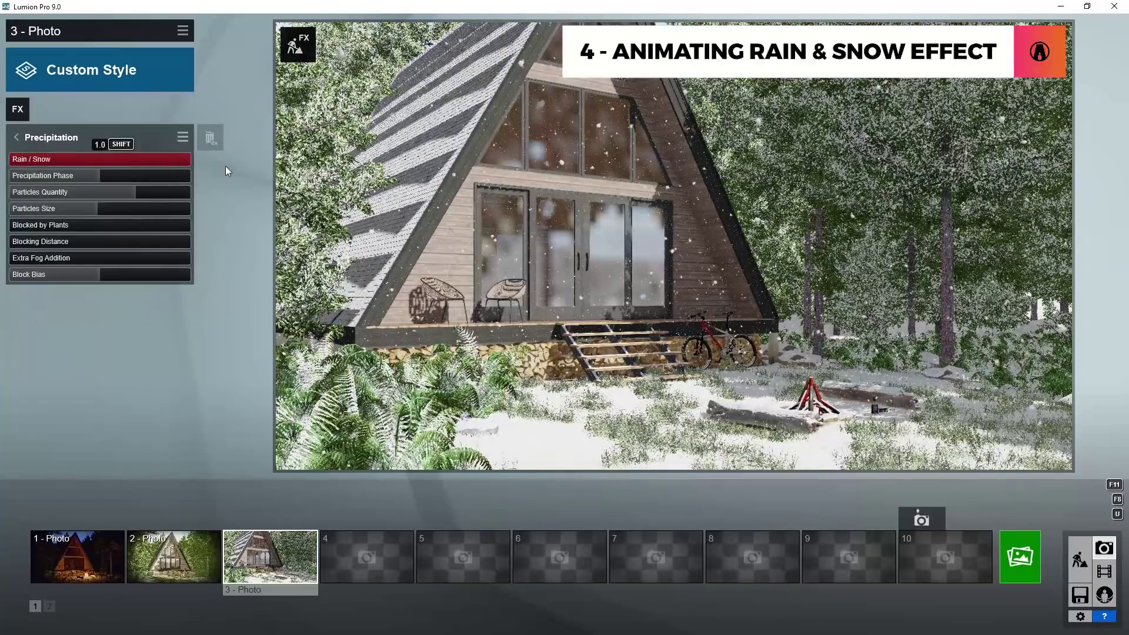
- Set Precipitation Phase to 0.7 so snow covers the cabin's ground and roof
{"action": "left_click", "coordinate": [97, 181]}
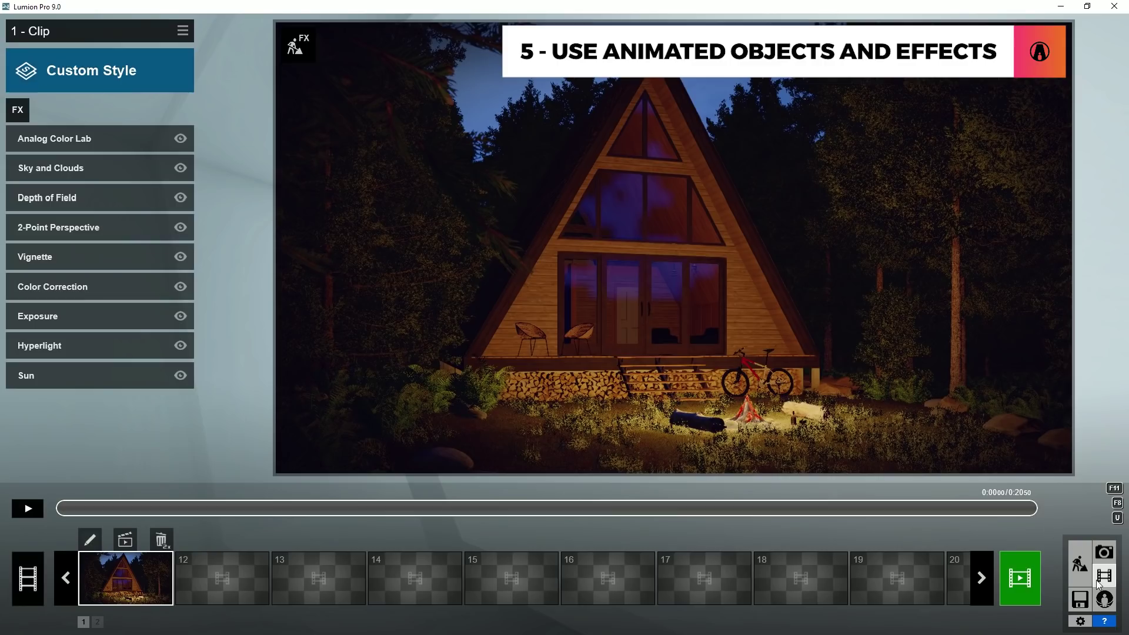
- In Build mode, place Sparrow 001 Flying from People and Animals > Birds near the cabin
{"action": "left_click", "coordinate": [1083, 567]}
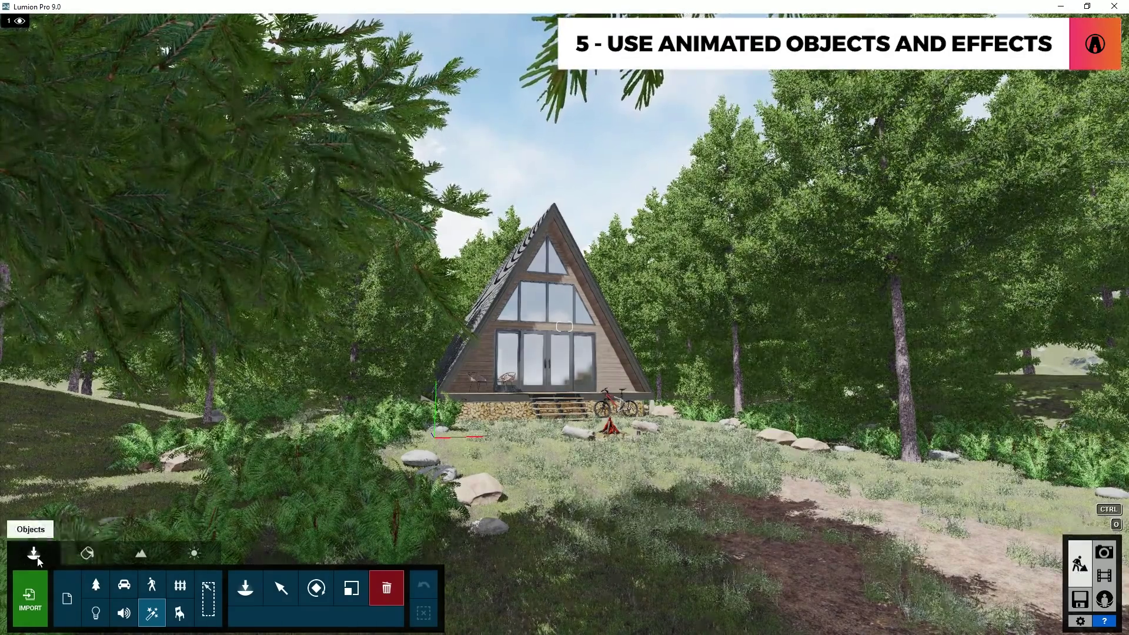
{"action": "left_click", "coordinate": [152, 584]}
{"action": "left_click", "coordinate": [177, 106]}
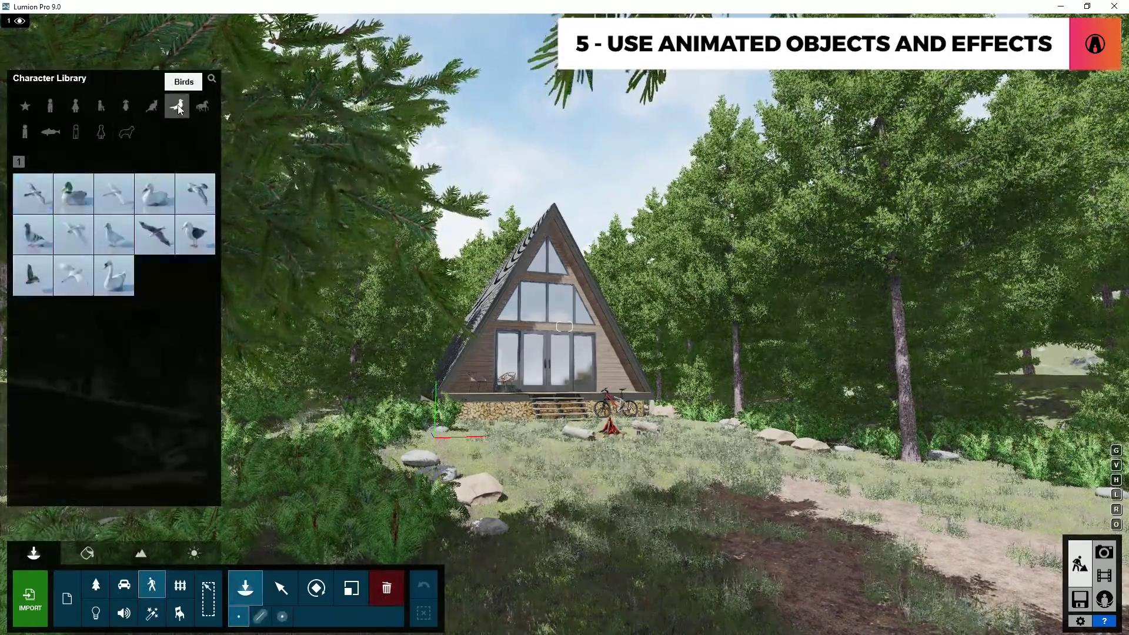
{"action": "left_click", "coordinate": [45, 278]}
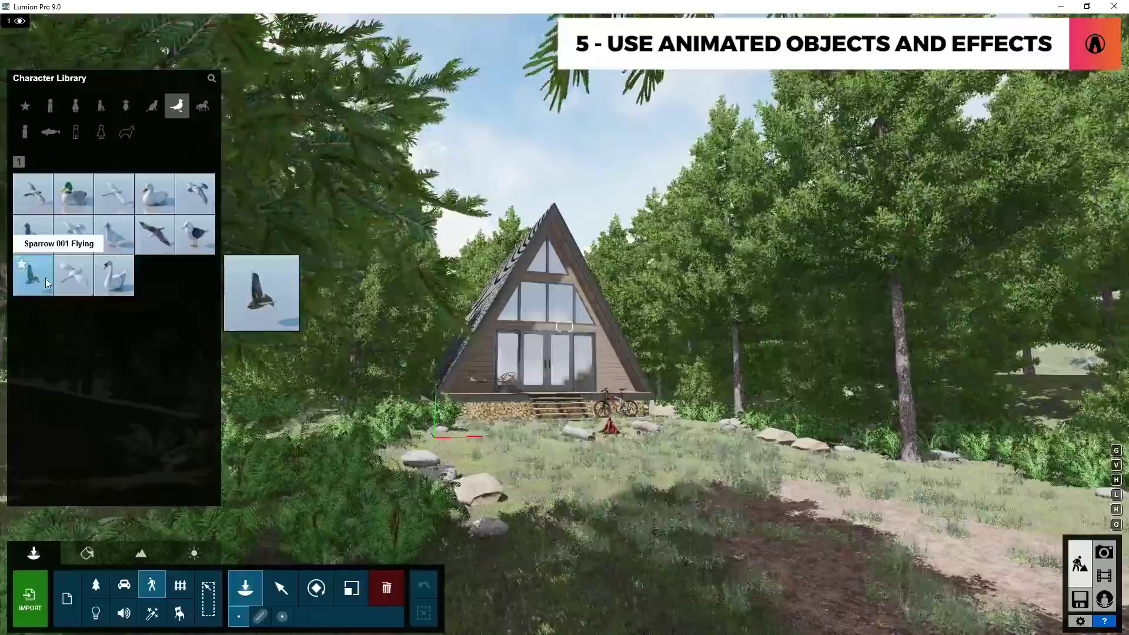
{"action": "left_click", "coordinate": [531, 281]}
- Raise the sparrow with the height tool up into the sky above the cabin
{"action": "key", "text": "w"}
{"action": "key", "text": "e"}
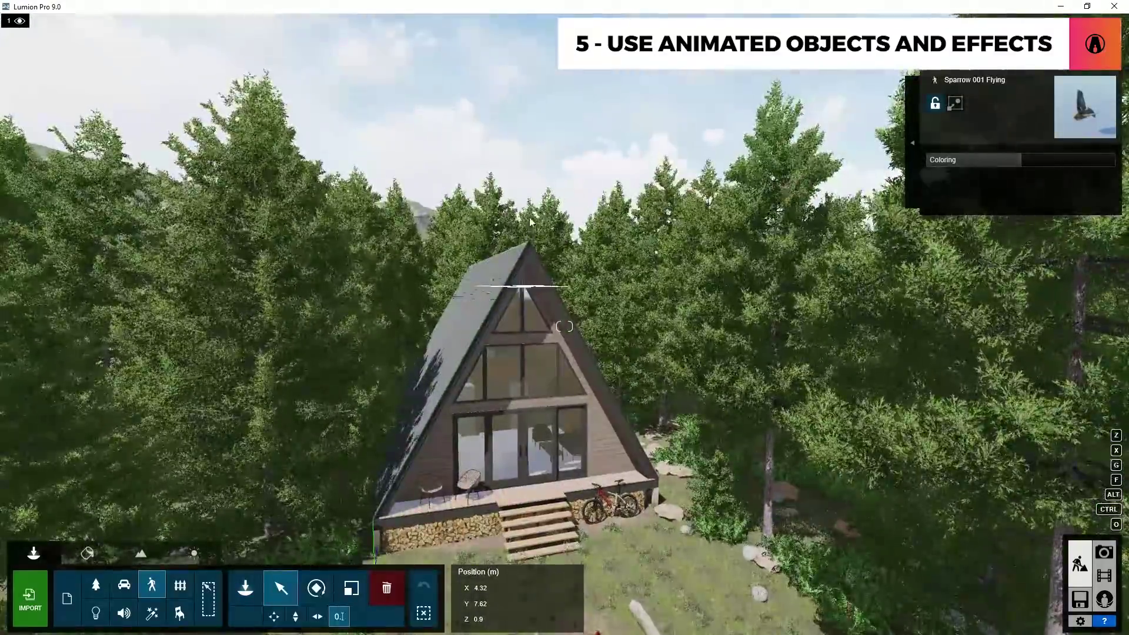
{"action": "left_click", "coordinate": [295, 616]}
{"action": "left_click_drag", "start_coordinate": [522, 286], "coordinate": [528, 141]}
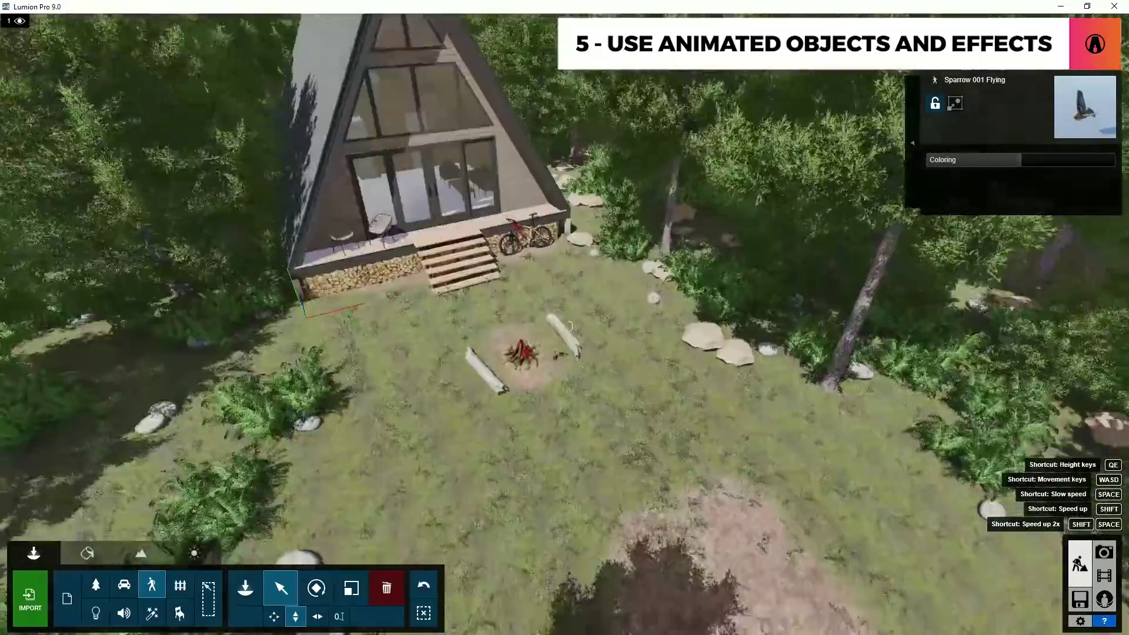
- Place a white smoke effect from the Effects library on the cabin's campfire
{"action": "right_click_drag", "start_coordinate": [491, 154], "coordinate": [151, 618]}
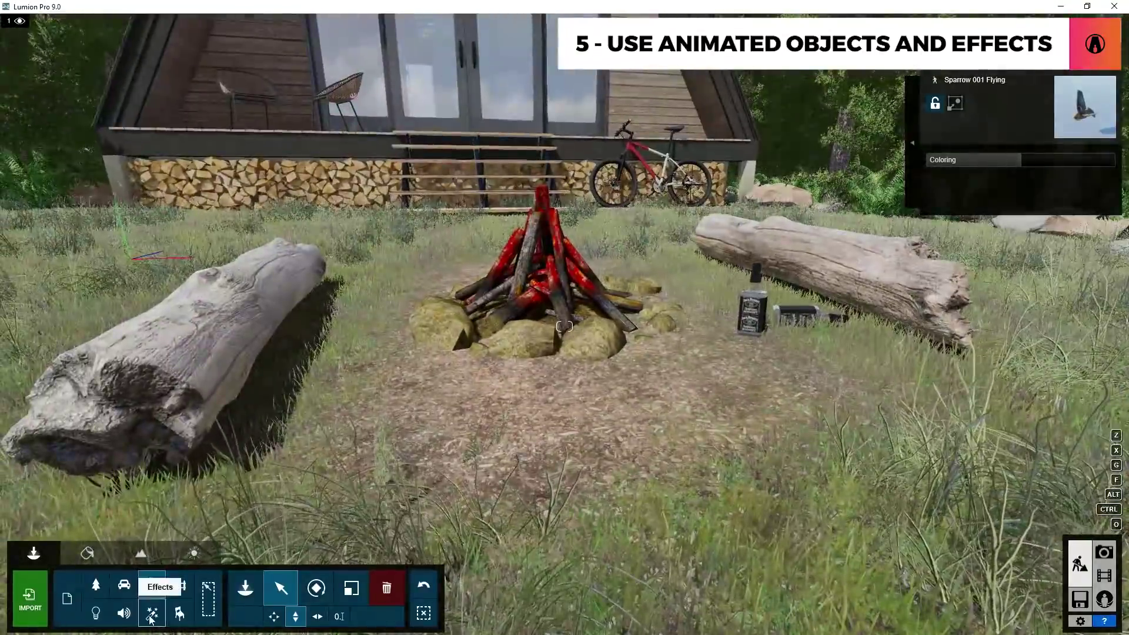
{"action": "left_click", "coordinate": [151, 615]}
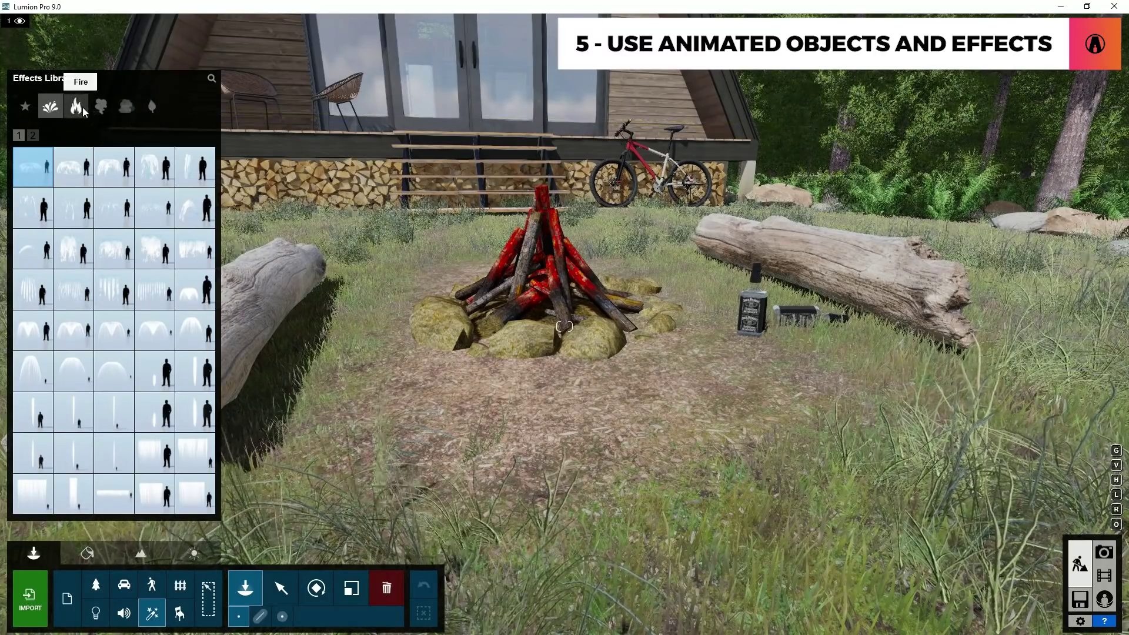
{"action": "left_click", "coordinate": [76, 107]}
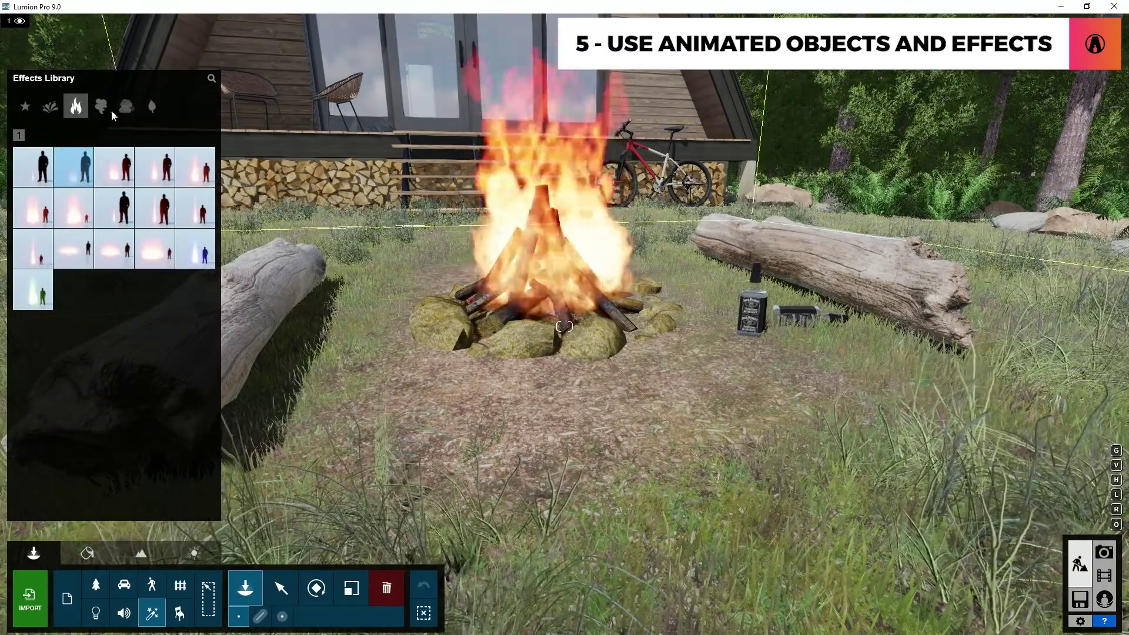
{"action": "left_click", "coordinate": [101, 106]}
{"action": "left_click", "coordinate": [83, 176]}
{"action": "left_click", "coordinate": [562, 308]}
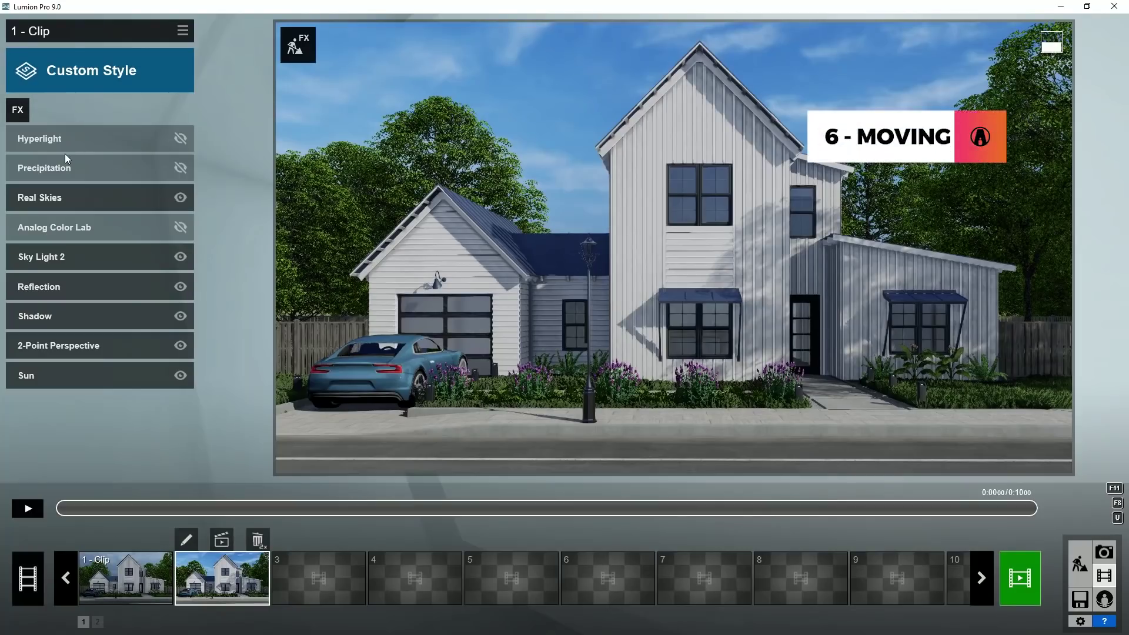
- Add a Move effect and drag the red car left along the road to its end position
{"action": "left_click", "coordinate": [18, 112]}
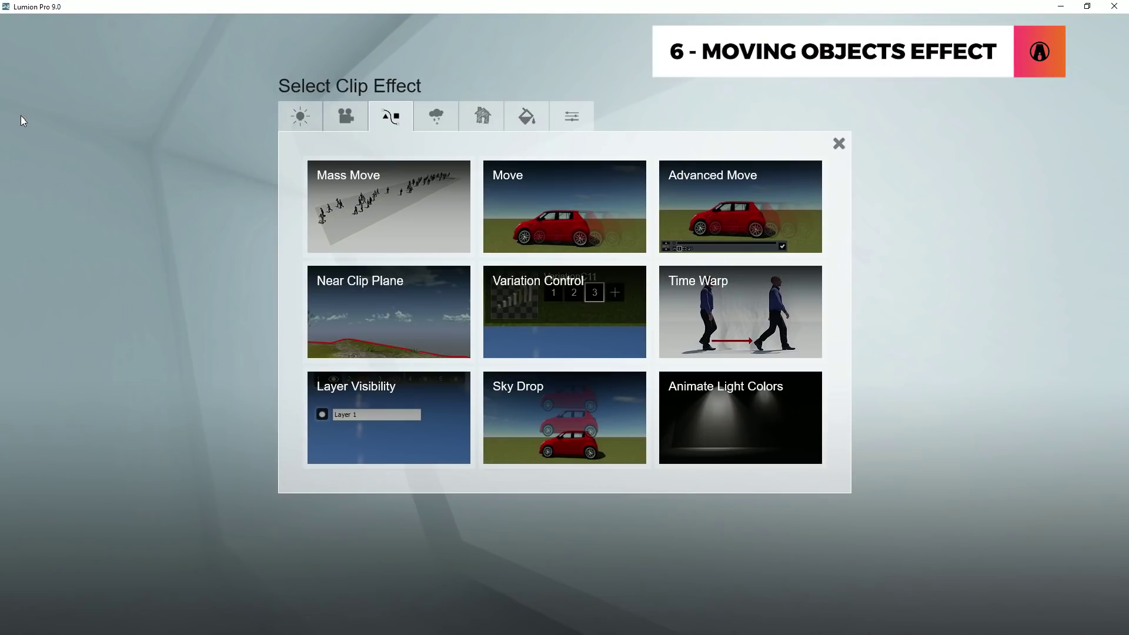
{"action": "left_click", "coordinate": [577, 196]}
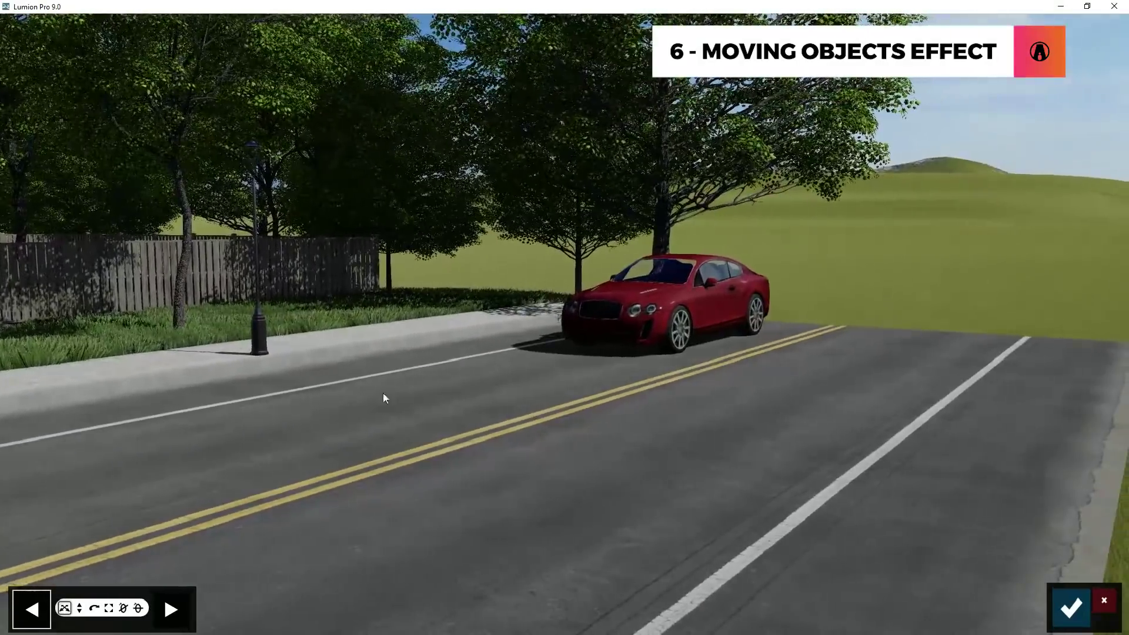
{"action": "left_click_drag", "start_coordinate": [669, 344], "coordinate": [435, 382]}
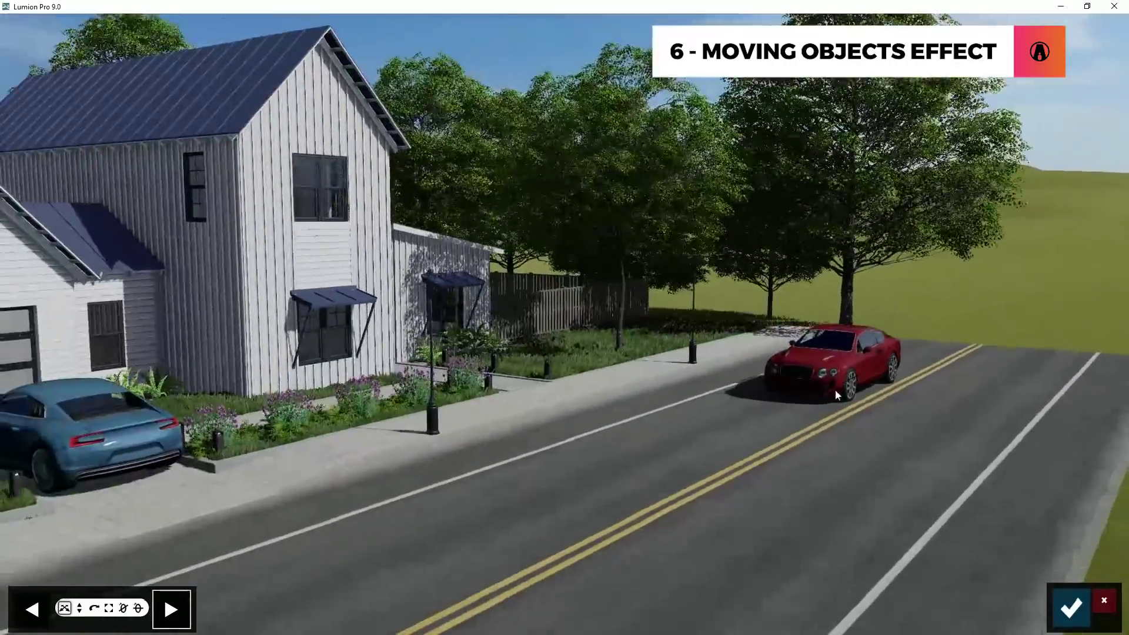
{"action": "left_click_drag", "start_coordinate": [835, 389], "coordinate": [377, 529]}
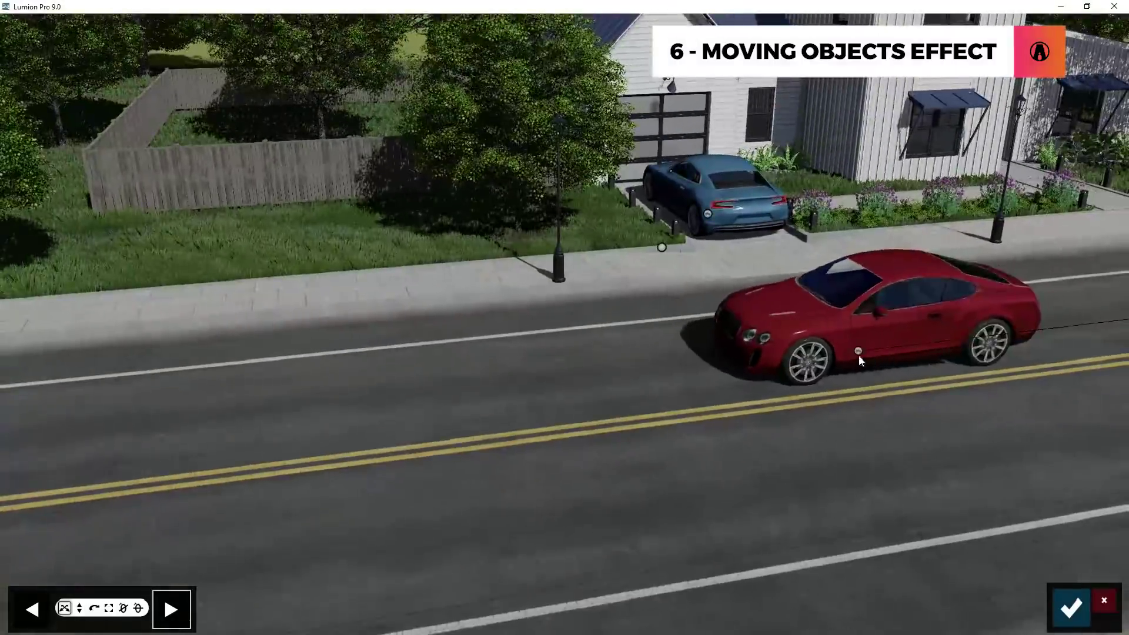
{"action": "left_click_drag", "start_coordinate": [858, 355], "coordinate": [429, 402]}
{"action": "left_click", "coordinate": [1078, 613]}
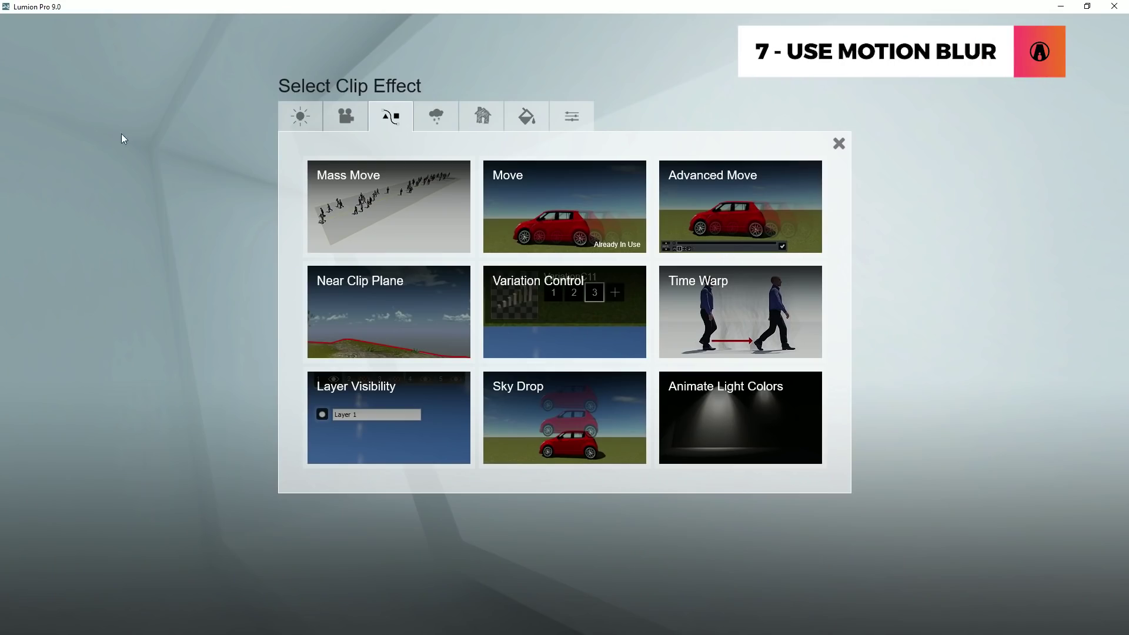
- Add Camera > Motion Blur with a raised Amount, previewing at about 3 seconds
{"action": "left_click", "coordinate": [349, 124]}
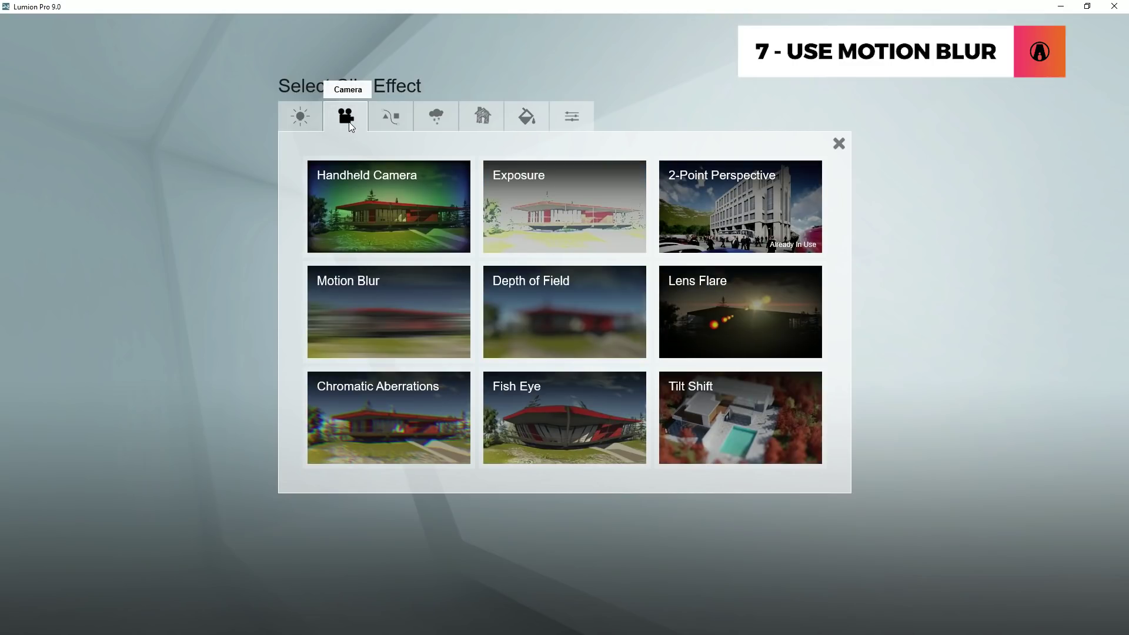
{"action": "left_click", "coordinate": [404, 303]}
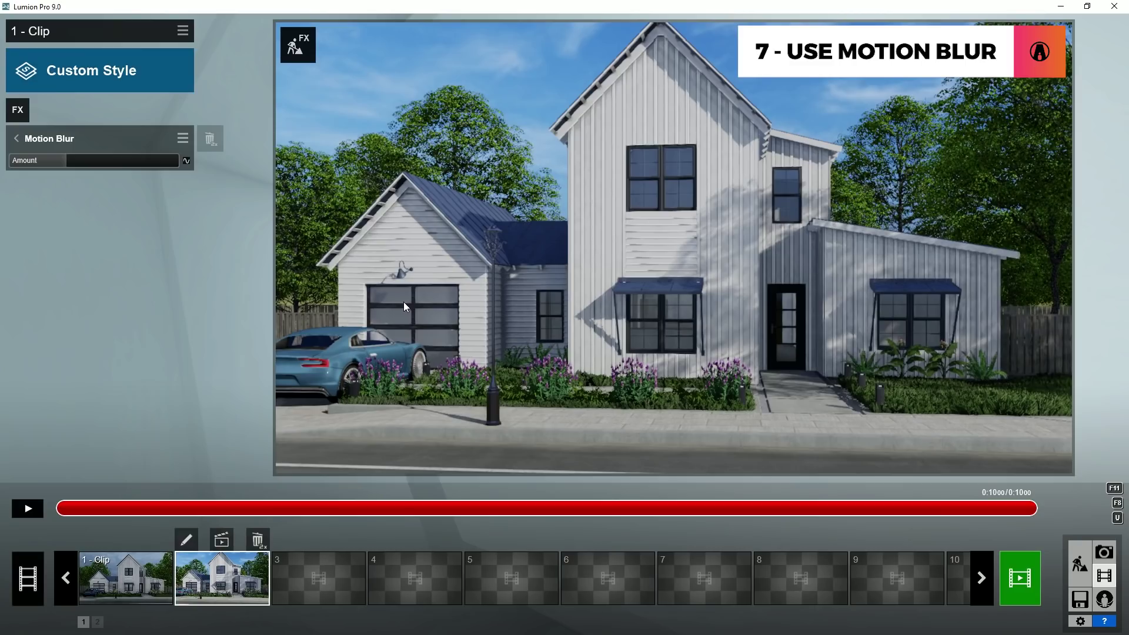
{"action": "left_click_drag", "start_coordinate": [66, 167], "coordinate": [164, 175]}
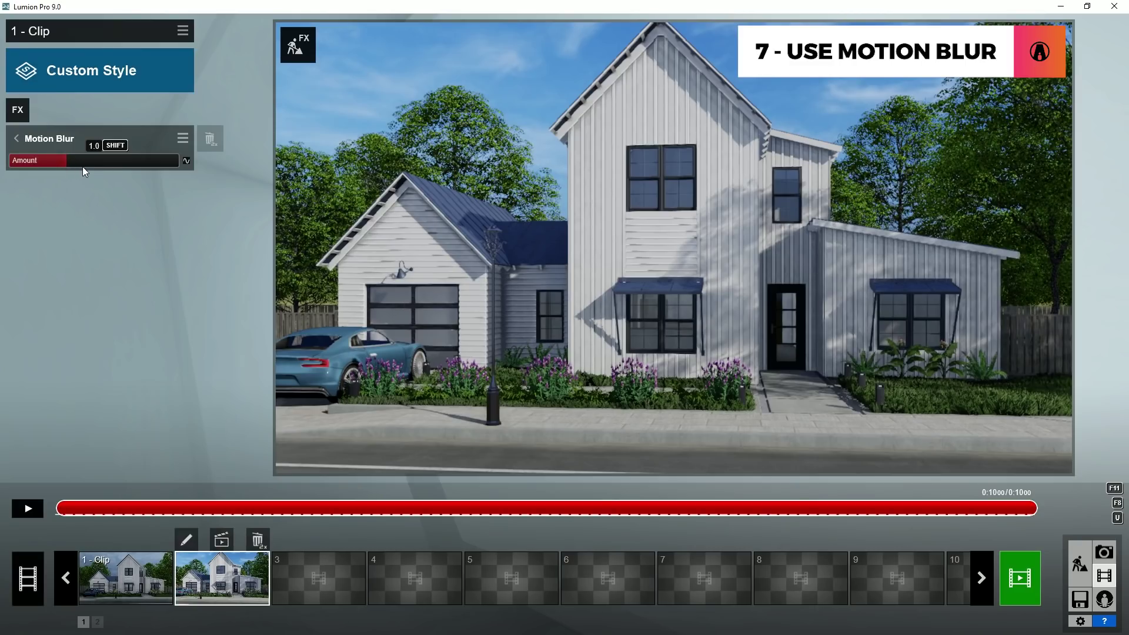
{"action": "left_click_drag", "start_coordinate": [274, 507], "coordinate": [390, 507]}
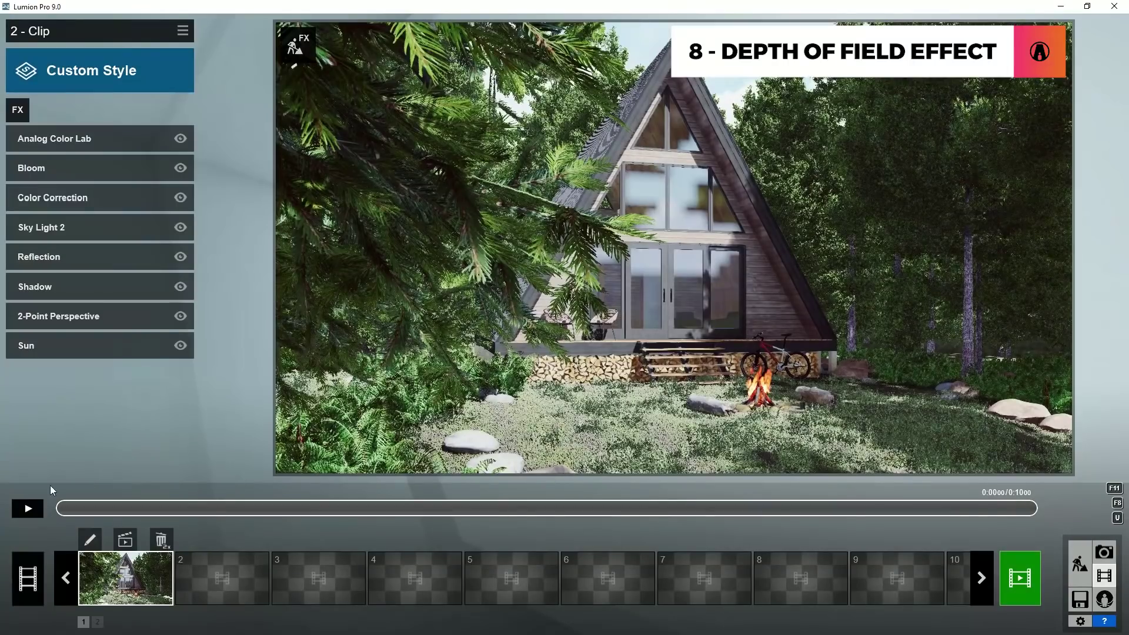
- Add Camera > Depth of Field with high Amount and short Focus distance on the foreground branches
{"action": "left_click", "coordinate": [17, 111]}
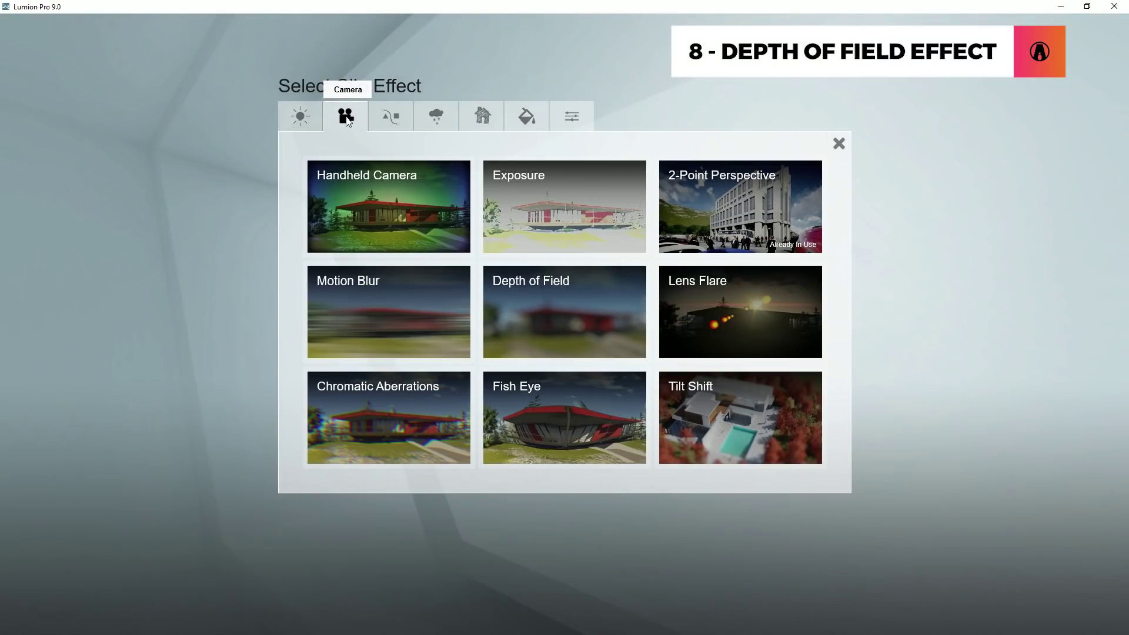
{"action": "left_click", "coordinate": [569, 307]}
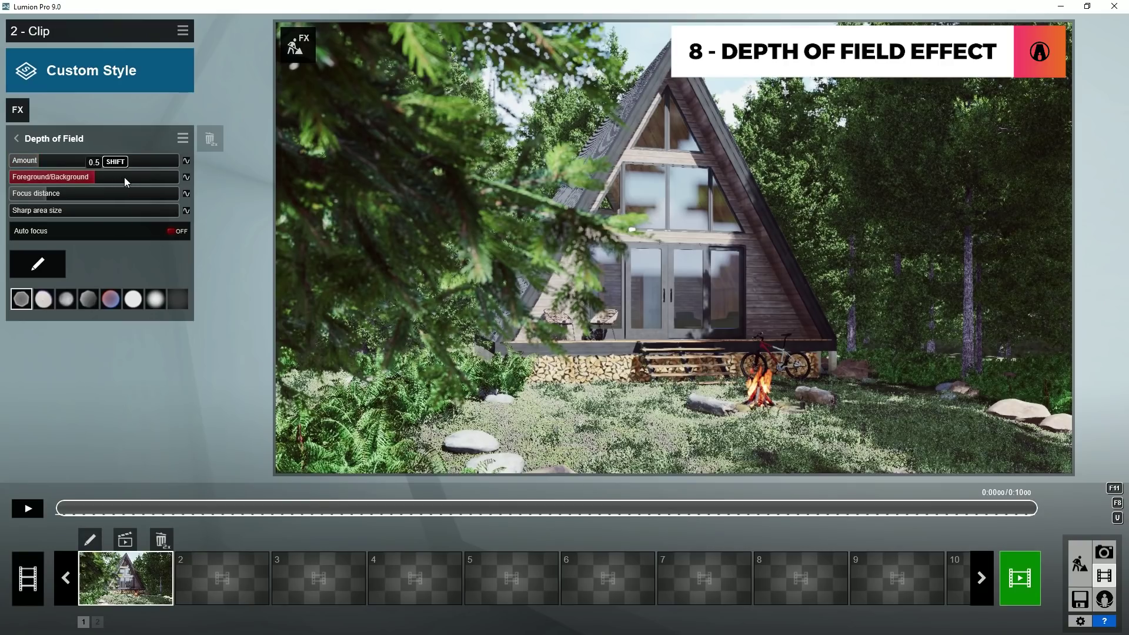
{"action": "mouse_move", "coordinate": [44, 164]}
{"action": "left_mouse_down"}
{"action": "mouse_move", "coordinate": [129, 161]}
{"action": "mouse_move", "coordinate": [12, 178]}
{"action": "mouse_move", "coordinate": [291, 235]}
{"action": "left_mouse_up"}
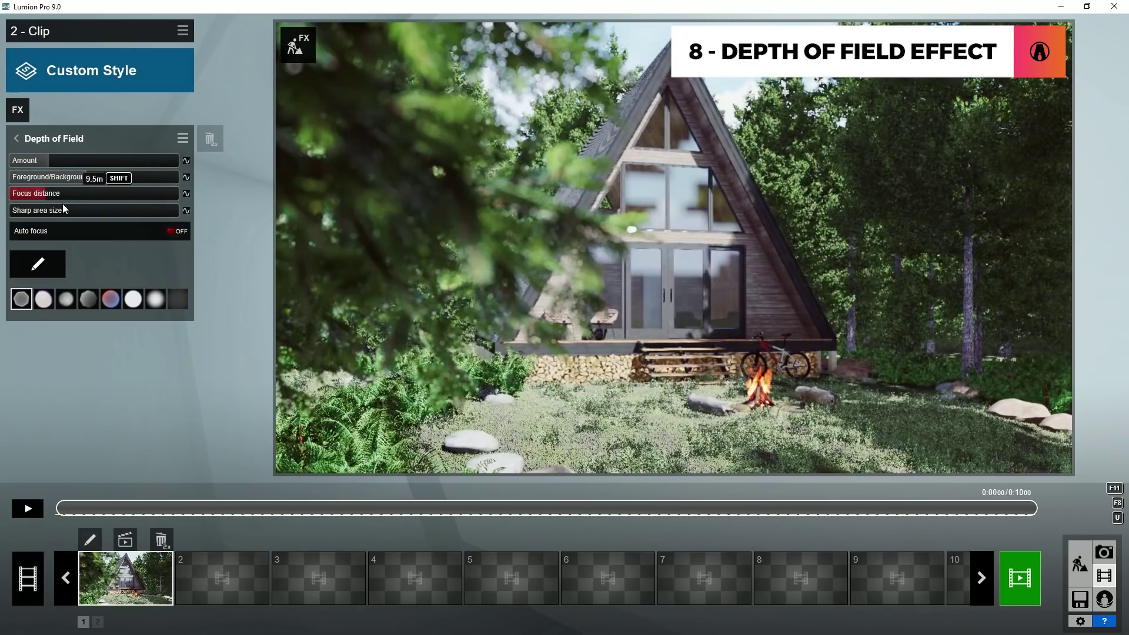
{"action": "mouse_move", "coordinate": [63, 203]}
{"action": "left_mouse_down"}
{"action": "mouse_move", "coordinate": [23, 213]}
{"action": "mouse_move", "coordinate": [39, 217]}
{"action": "left_mouse_up"}
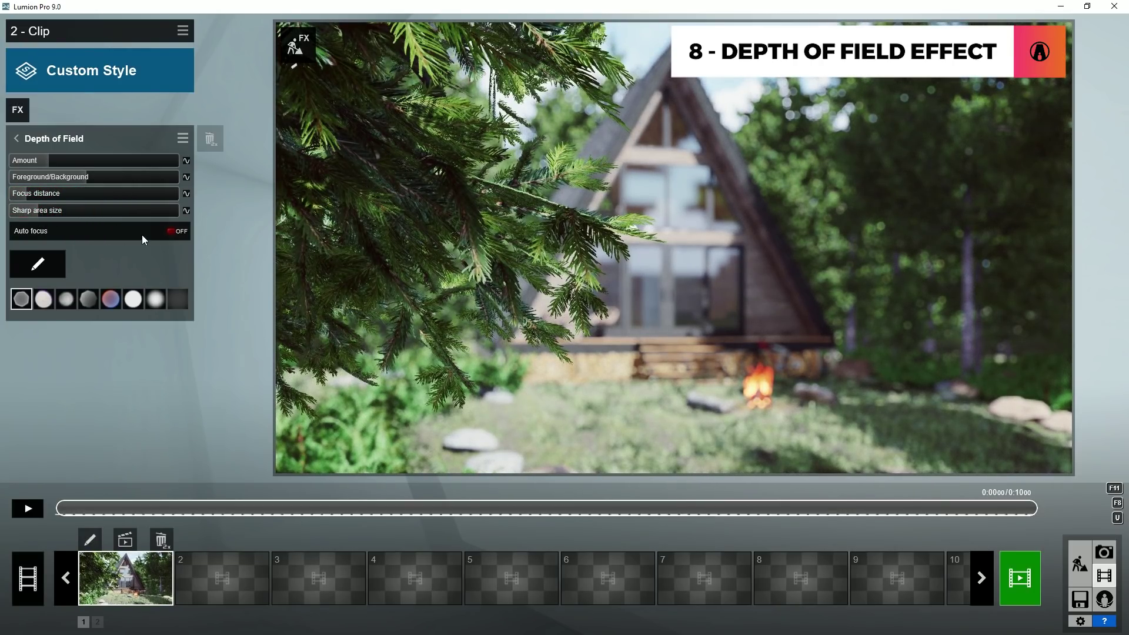
- Keyframe Focus distance at 7 seconds pushed out to the cabin, then preview playback
{"action": "left_click", "coordinate": [185, 196]}
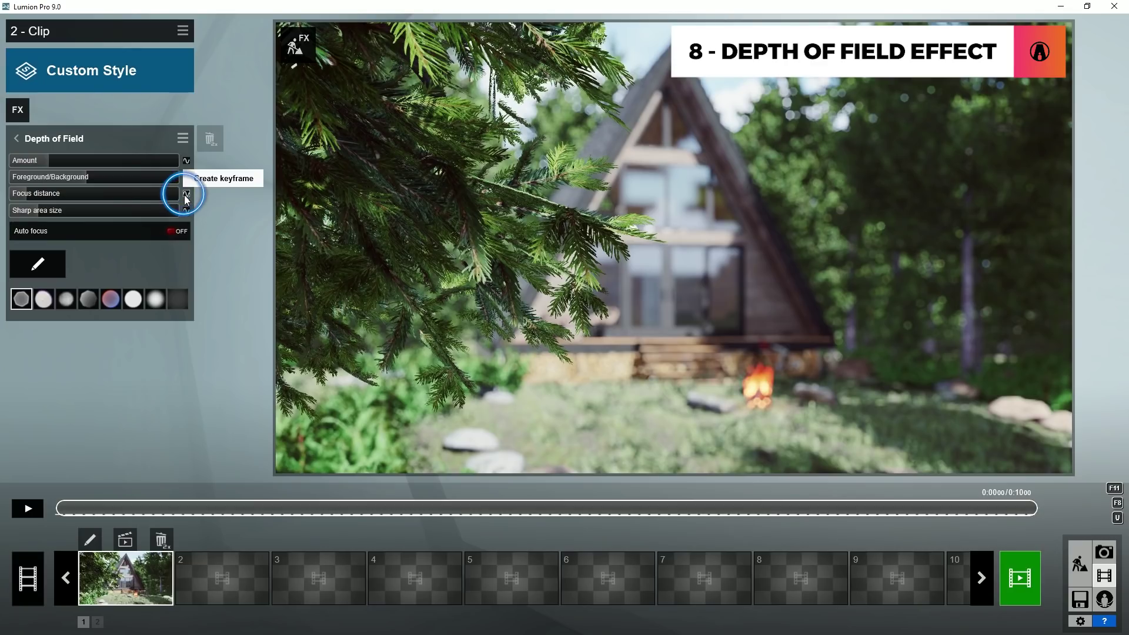
{"action": "left_click_drag", "start_coordinate": [58, 517], "coordinate": [753, 530]}
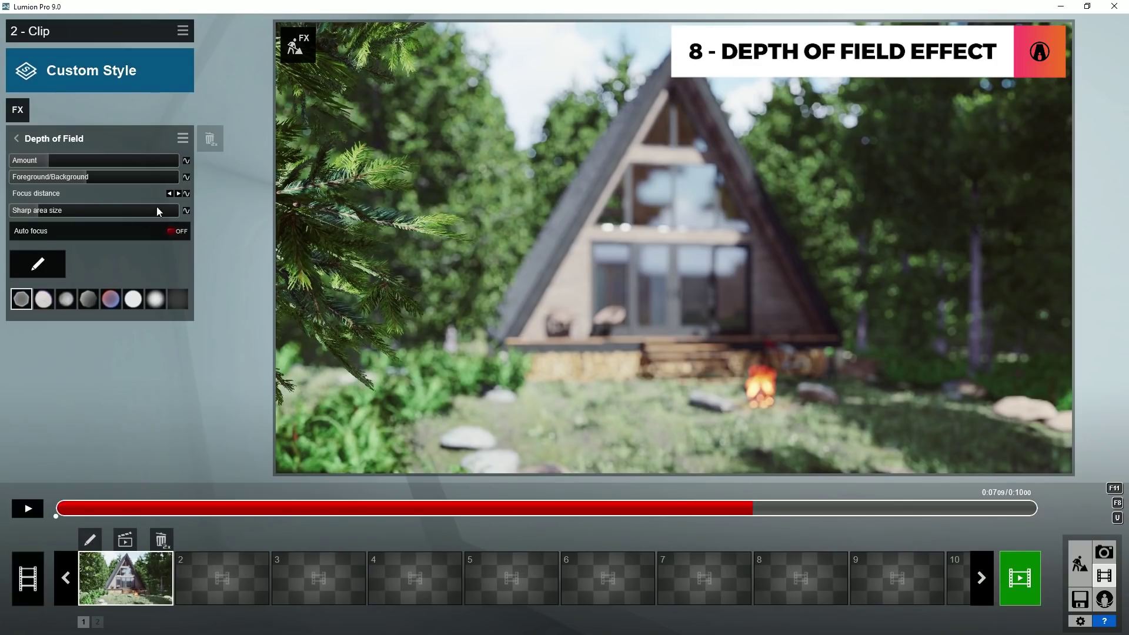
{"action": "left_click", "coordinate": [186, 194]}
{"action": "left_click_drag", "start_coordinate": [34, 193], "coordinate": [52, 203]}
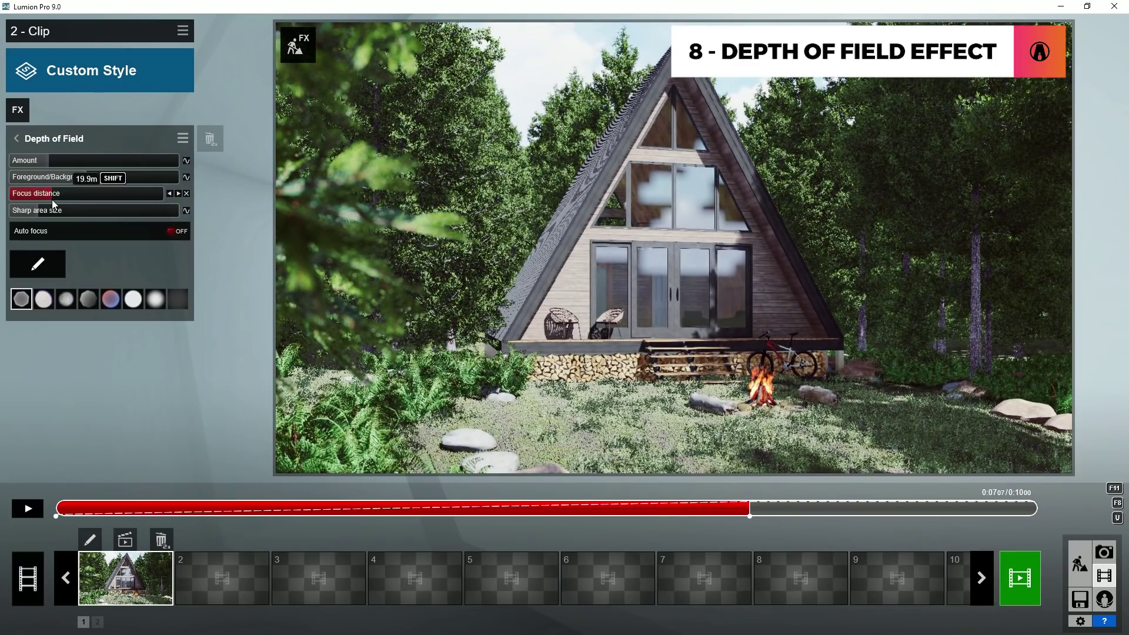
{"action": "left_click", "coordinate": [27, 509]}
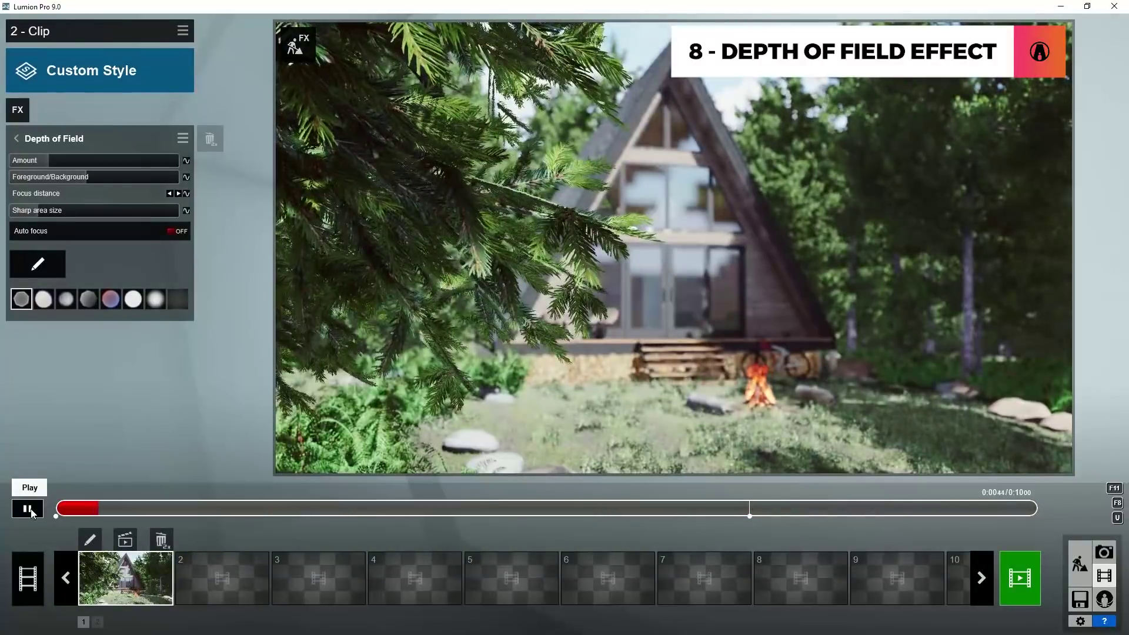
{"action": "left_click", "coordinate": [27, 509]}
- Add a Focus distance keyframe at about 2.7 seconds pulled back onto the foreground branches
{"action": "left_click_drag", "start_coordinate": [175, 508], "coordinate": [322, 507]}
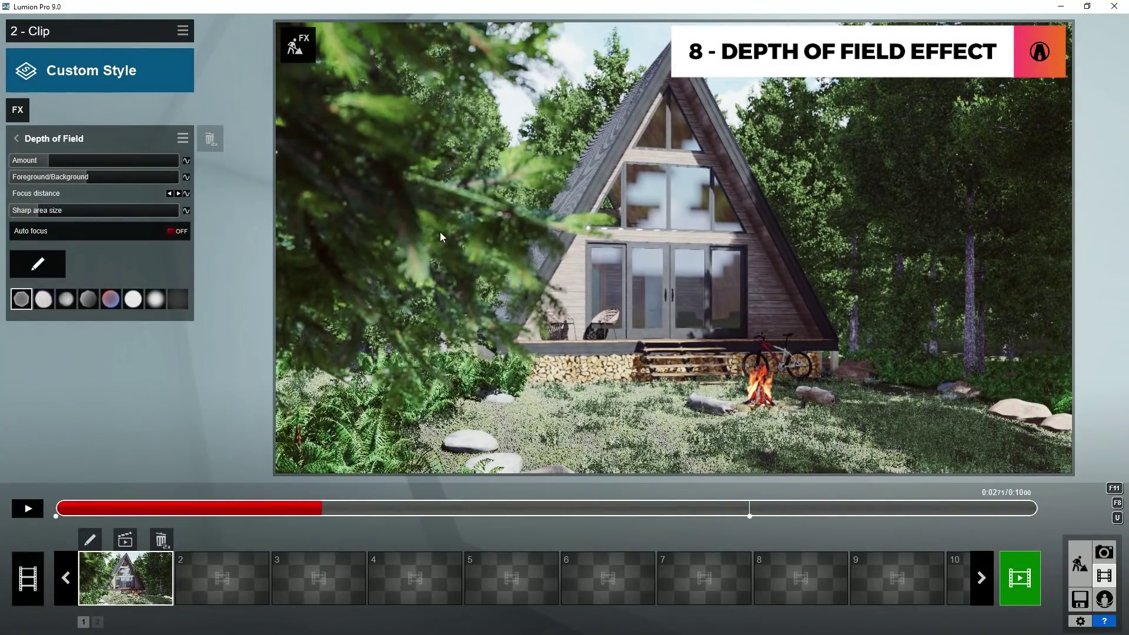
{"action": "left_click", "coordinate": [187, 193]}
{"action": "left_click", "coordinate": [38, 194]}
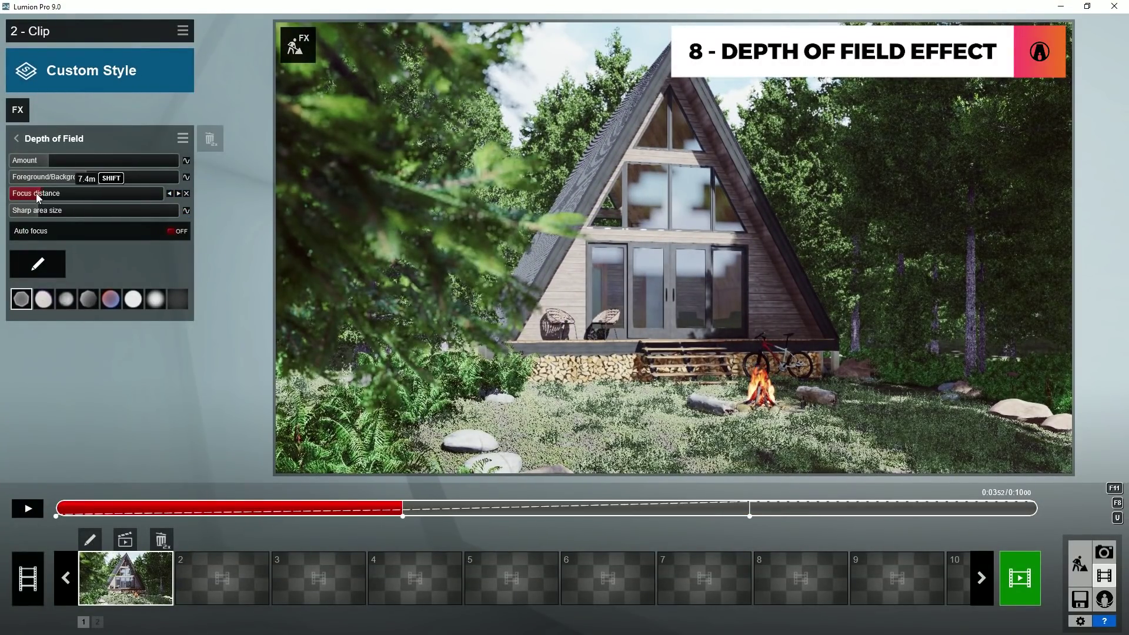
{"action": "left_click_drag", "start_coordinate": [37, 193], "coordinate": [31, 193]}
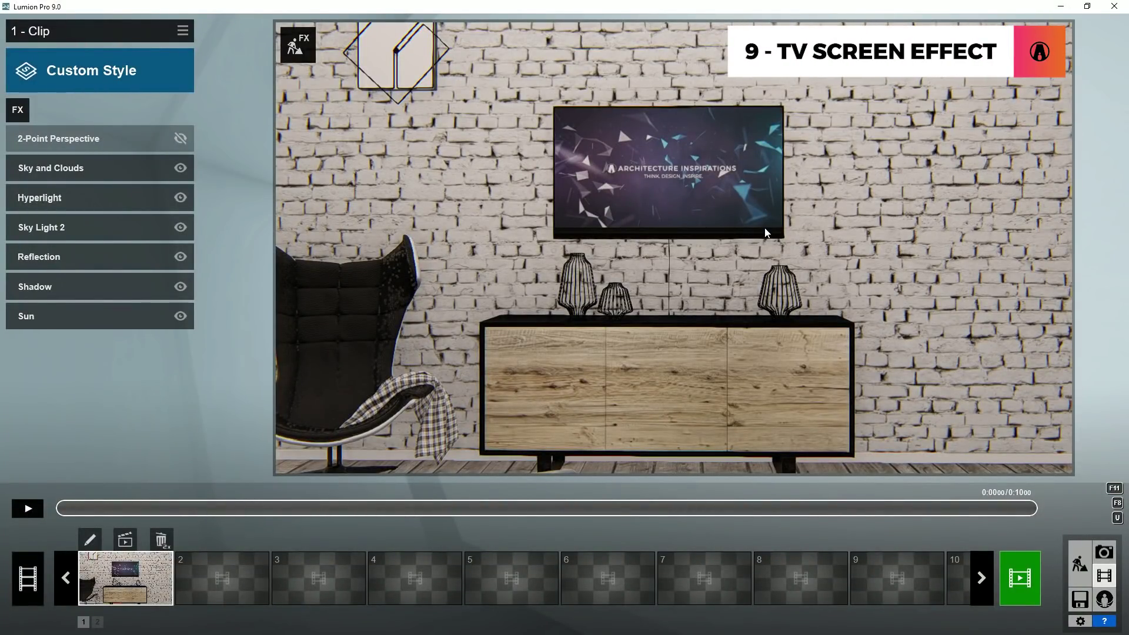
- Return to Build mode on the bedroom scene and switch to material editing
{"action": "left_click", "coordinate": [1079, 553]}
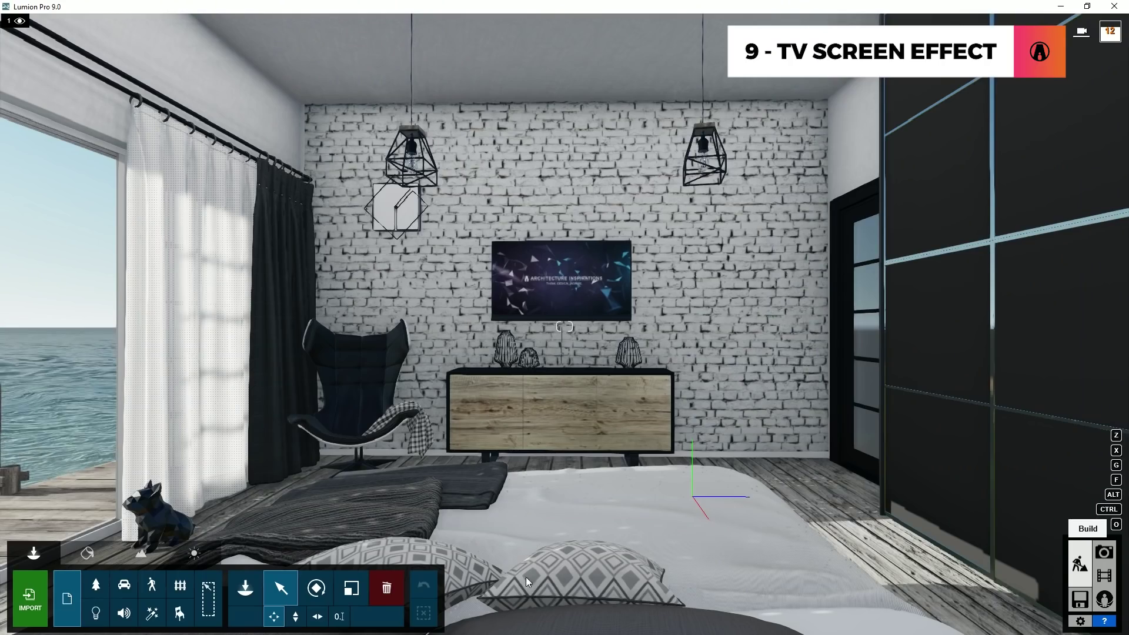
{"action": "left_click", "coordinate": [86, 554]}
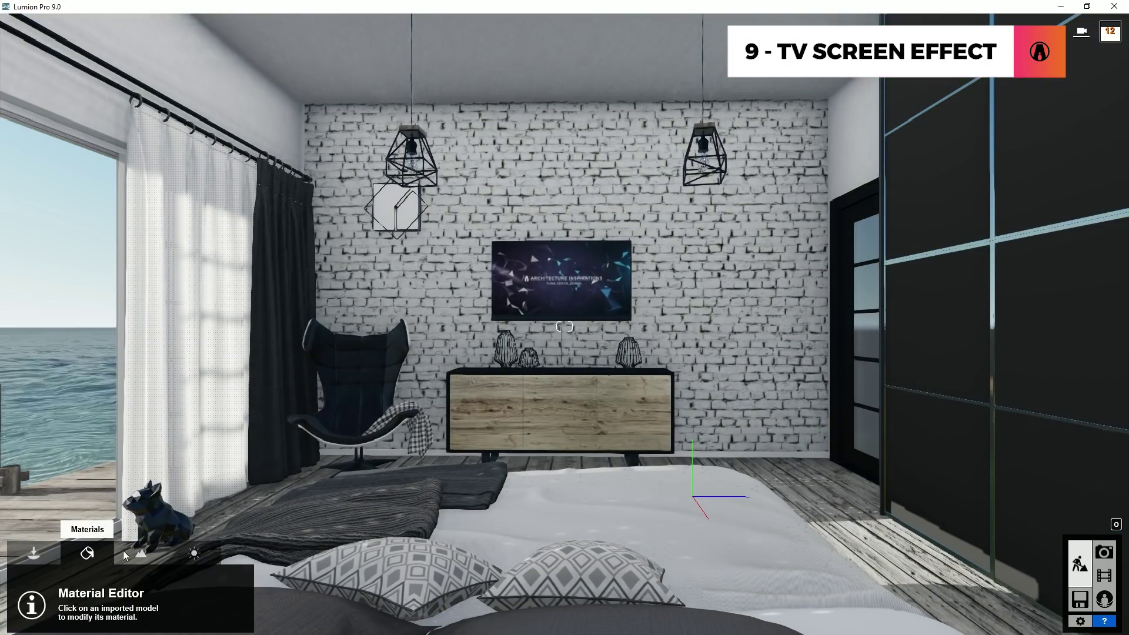
- Load the TV video file as the screen's colour map and tune its gloss, reflectivity and emissive sliders
{"action": "left_click", "coordinate": [549, 285]}
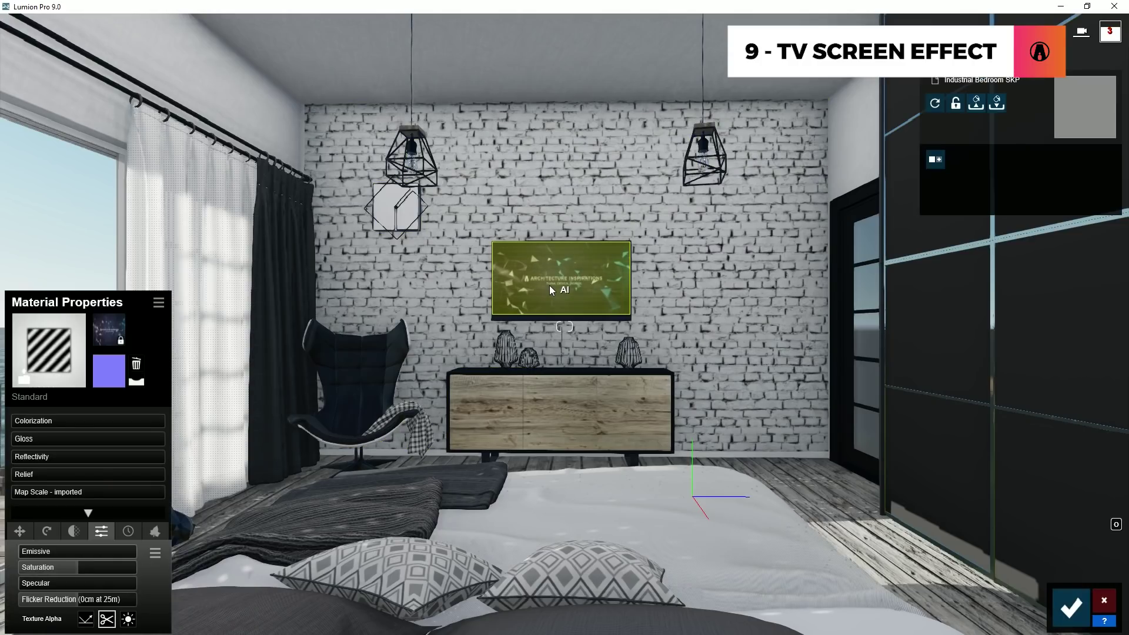
{"action": "left_click", "coordinate": [112, 332]}
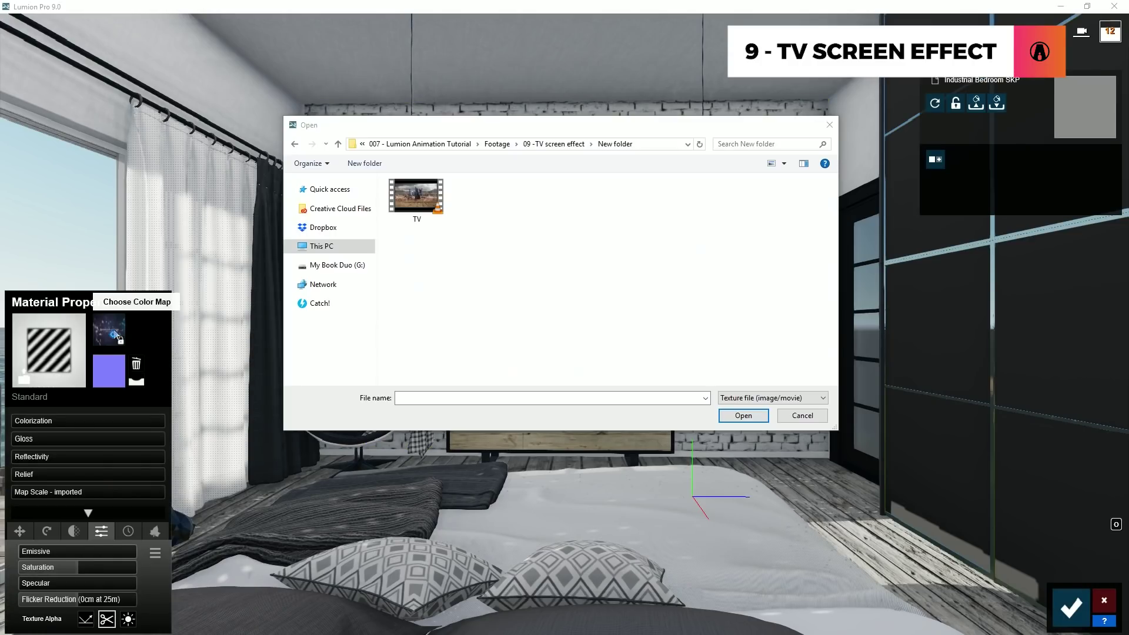
{"action": "left_click", "coordinate": [416, 200]}
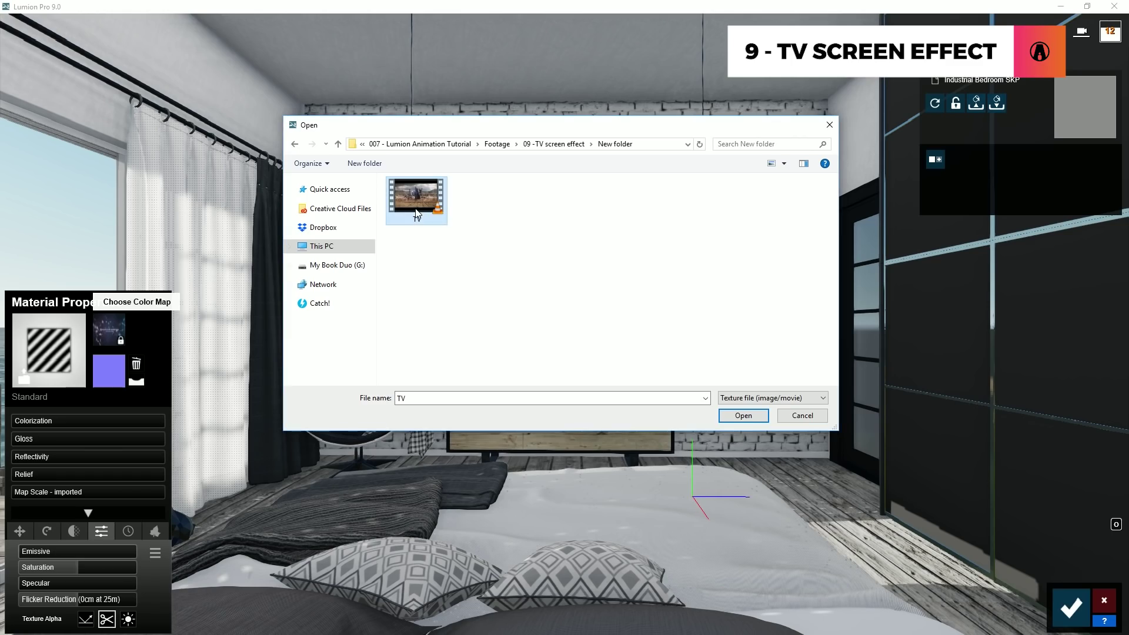
{"action": "double_click", "coordinate": [416, 203]}
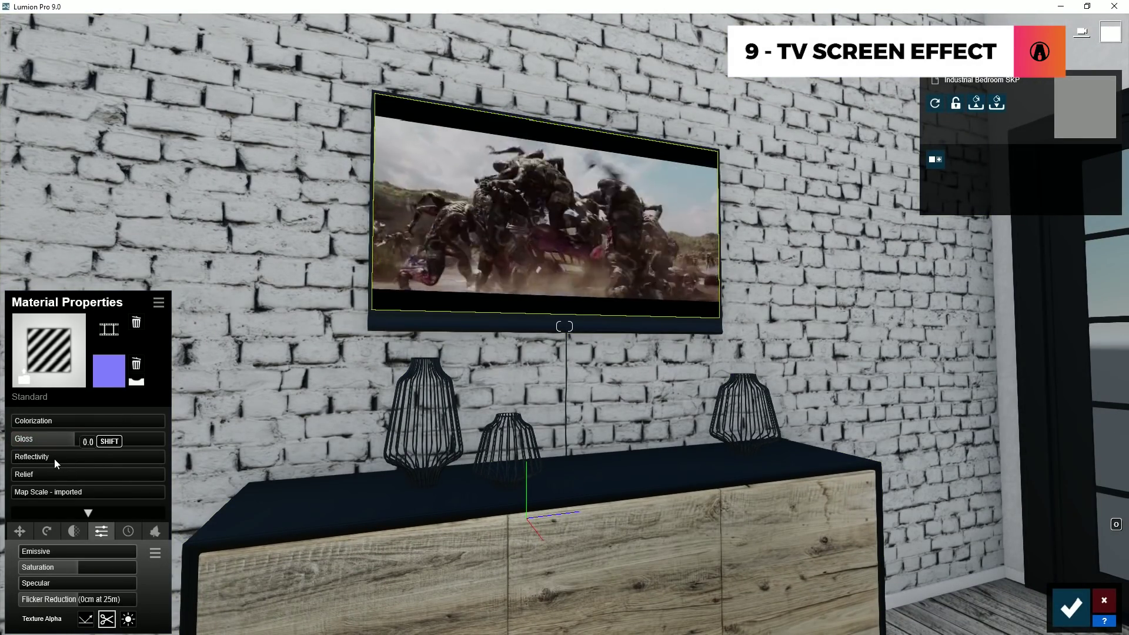
{"action": "mouse_move", "coordinate": [54, 458]}
{"action": "left_mouse_down"}
{"action": "mouse_move", "coordinate": [102, 459]}
{"action": "mouse_move", "coordinate": [66, 439]}
{"action": "left_mouse_up"}
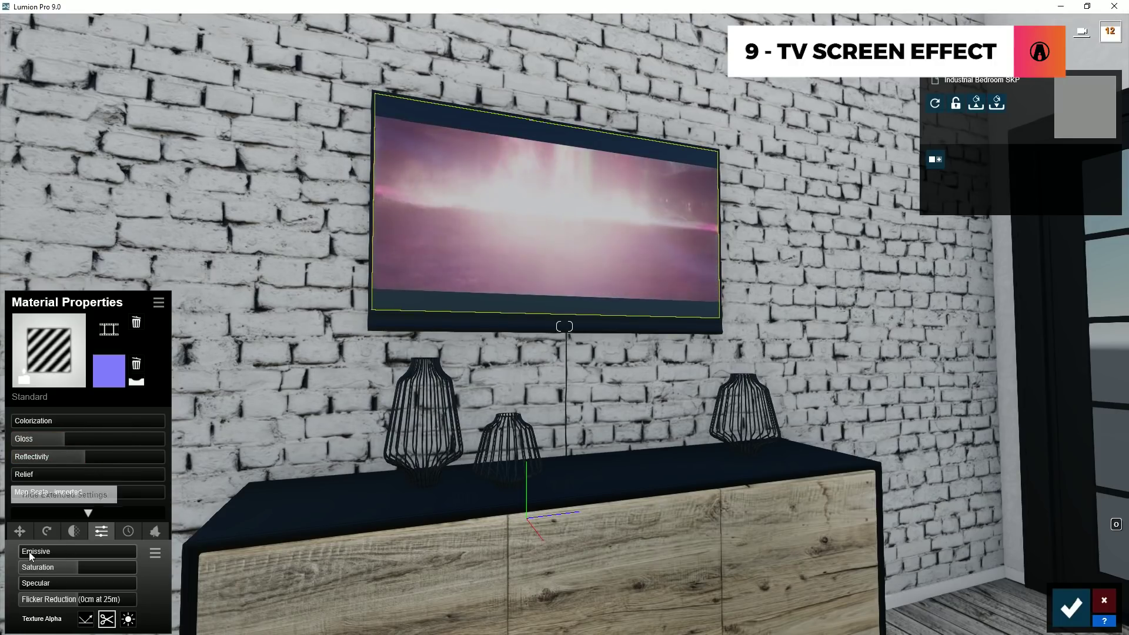
{"action": "left_click_drag", "start_coordinate": [29, 551], "coordinate": [31, 558]}
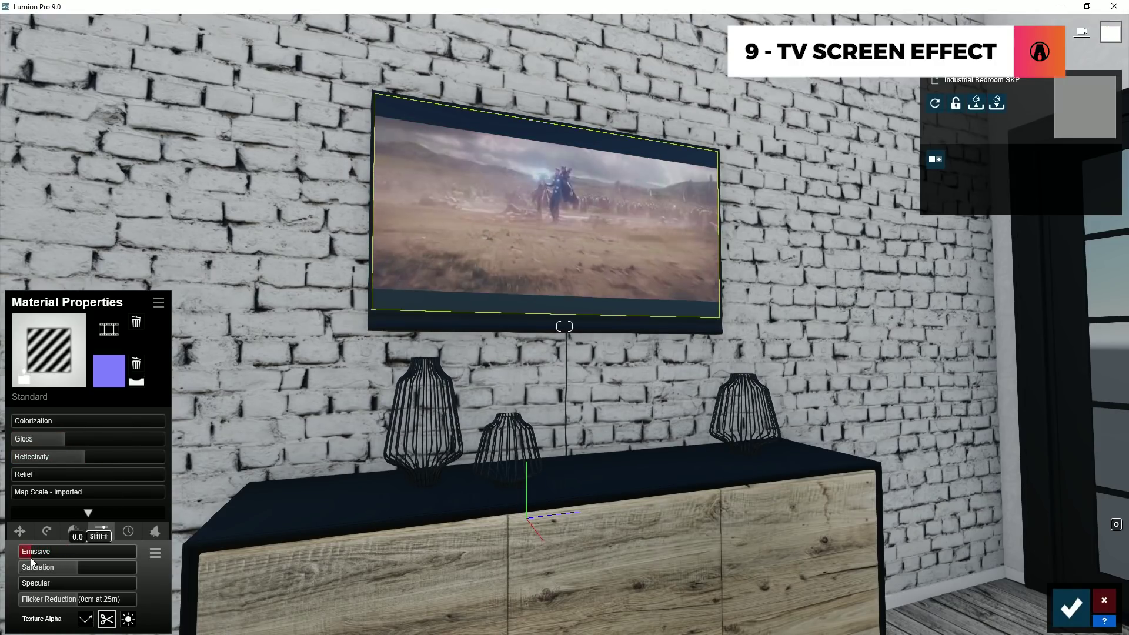